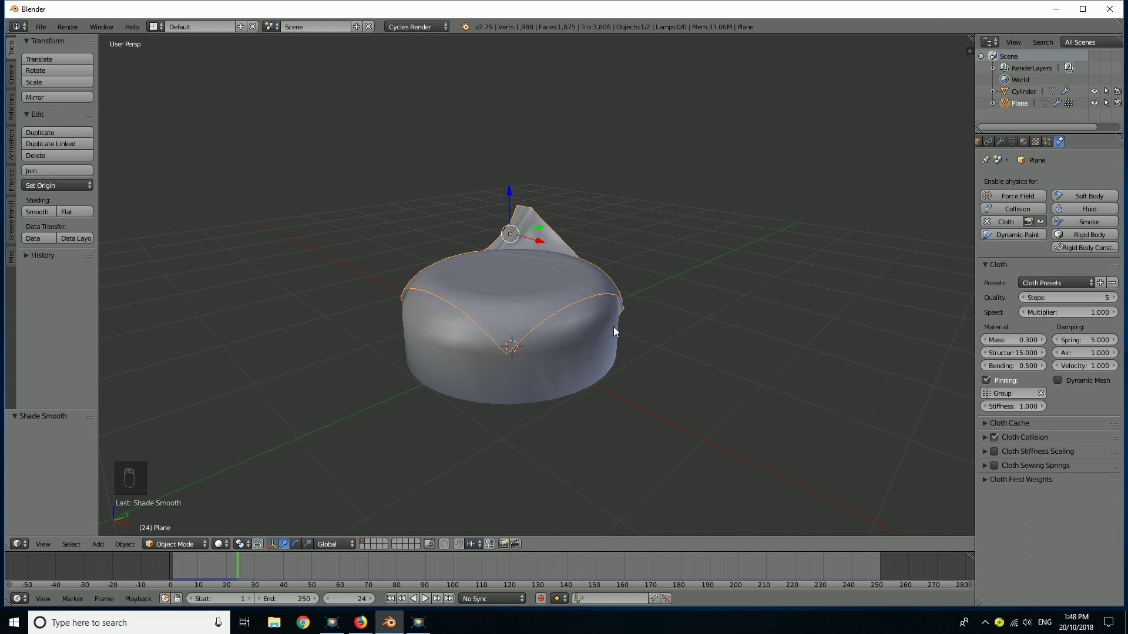
Step: Orbit and zoom around the cloth-draped cylinder to inspect the result
{"action": "scroll", "coordinate": [397, 263], "scroll_direction": "up", "scroll_amount": 5}
{"action": "scroll", "coordinate": [451, 253], "scroll_direction": "down", "scroll_amount": 4}
{"action": "mouse_move", "coordinate": [451, 253]}
{"action": "middle_mouse_down"}
{"action": "mouse_move", "coordinate": [412, 248]}
{"action": "mouse_move", "coordinate": [470, 250]}
{"action": "middle_mouse_up"}
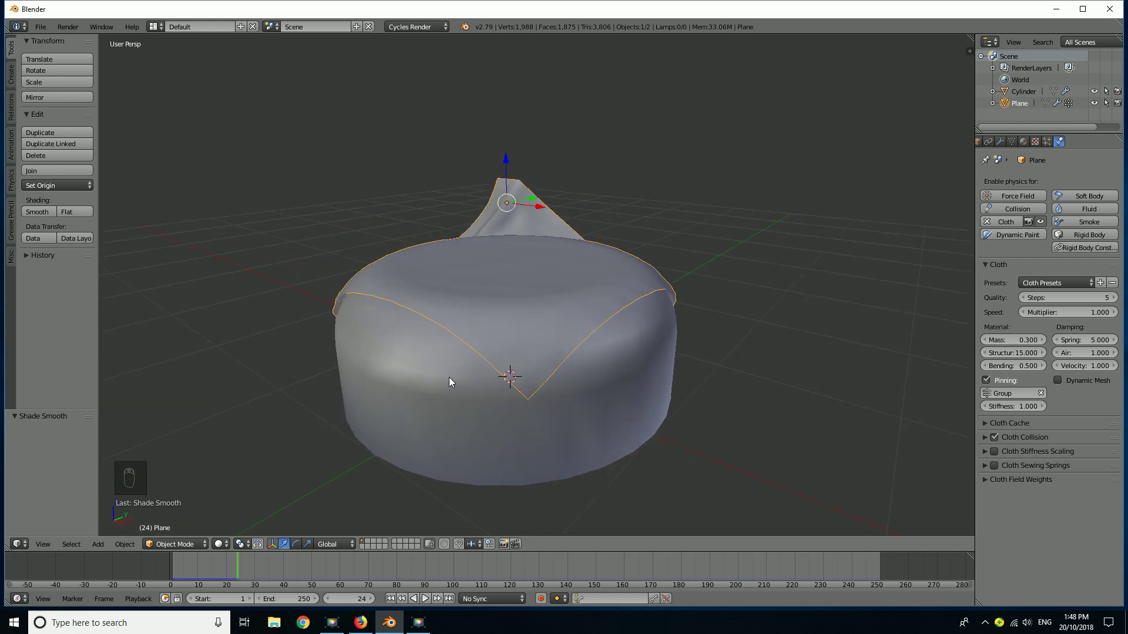
{"action": "middle_click_drag", "start_coordinate": [449, 377], "coordinate": [555, 276]}
{"action": "scroll", "coordinate": [526, 296], "scroll_direction": "up", "scroll_amount": 4}
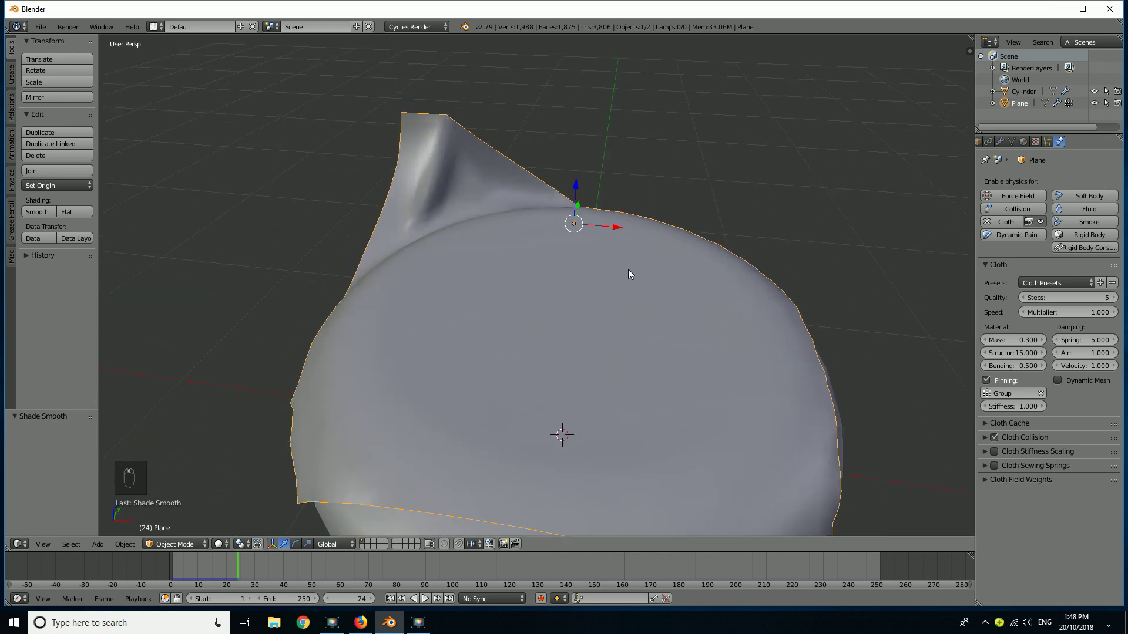
{"action": "middle_click_drag", "start_coordinate": [630, 272], "coordinate": [593, 249]}
Step: Rewind to the first frame, then play and stop the cloth simulation
{"action": "key", "text": "shift+Left"}
{"action": "key", "text": "alt+a"}
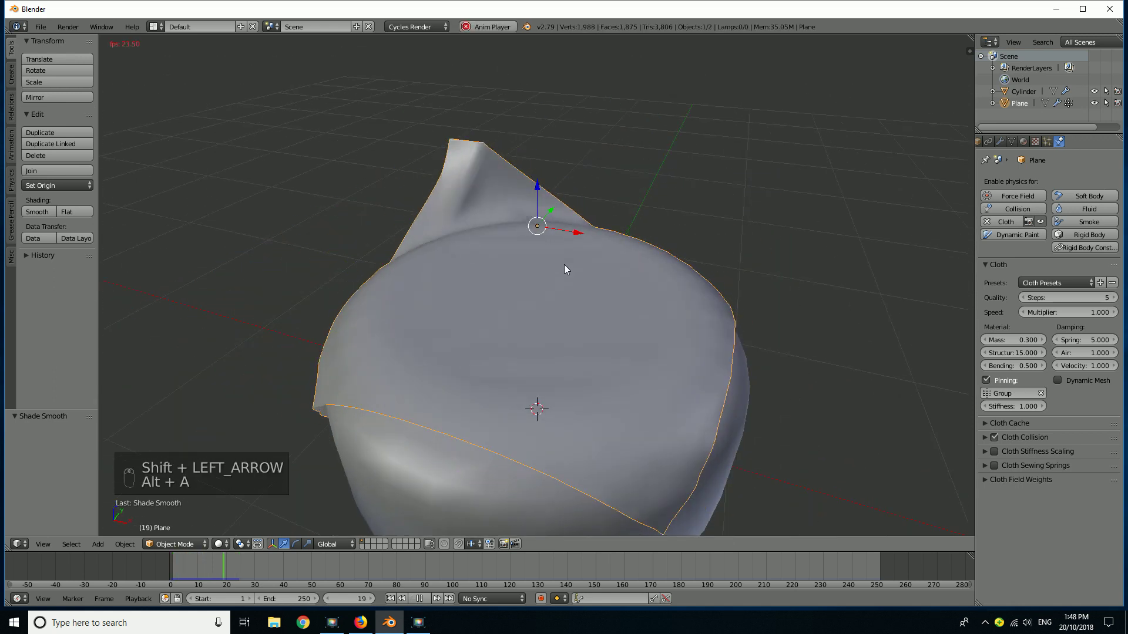
{"action": "key", "text": "alt+a"}
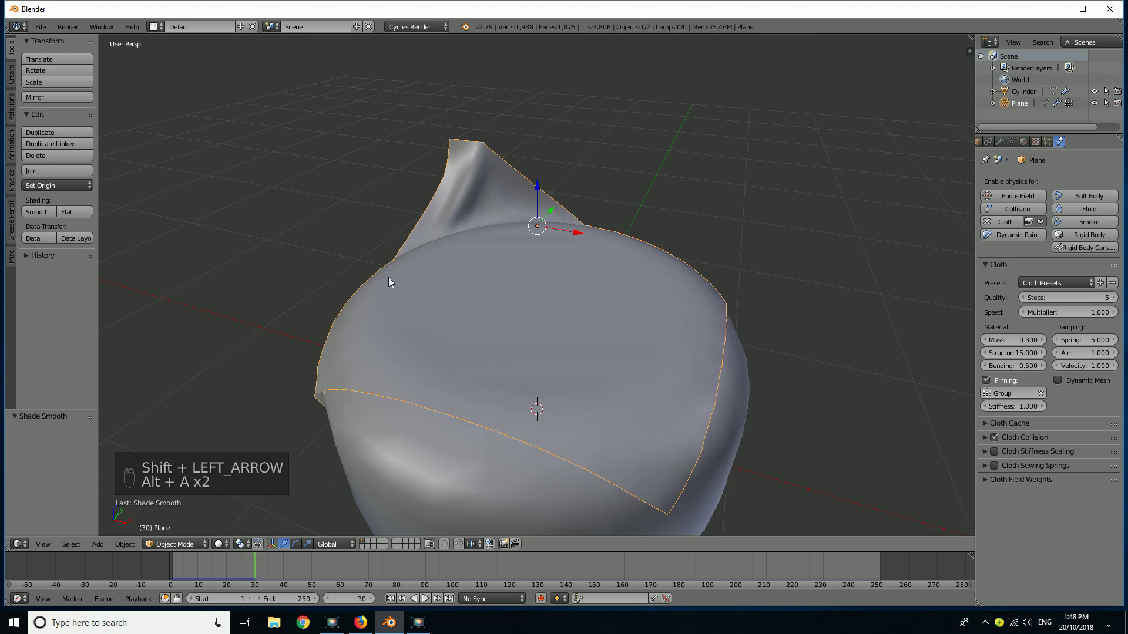
{"action": "scroll", "coordinate": [389, 278], "scroll_direction": "up", "scroll_amount": 3}
{"action": "scroll", "coordinate": [510, 201], "scroll_direction": "down", "scroll_amount": 3}
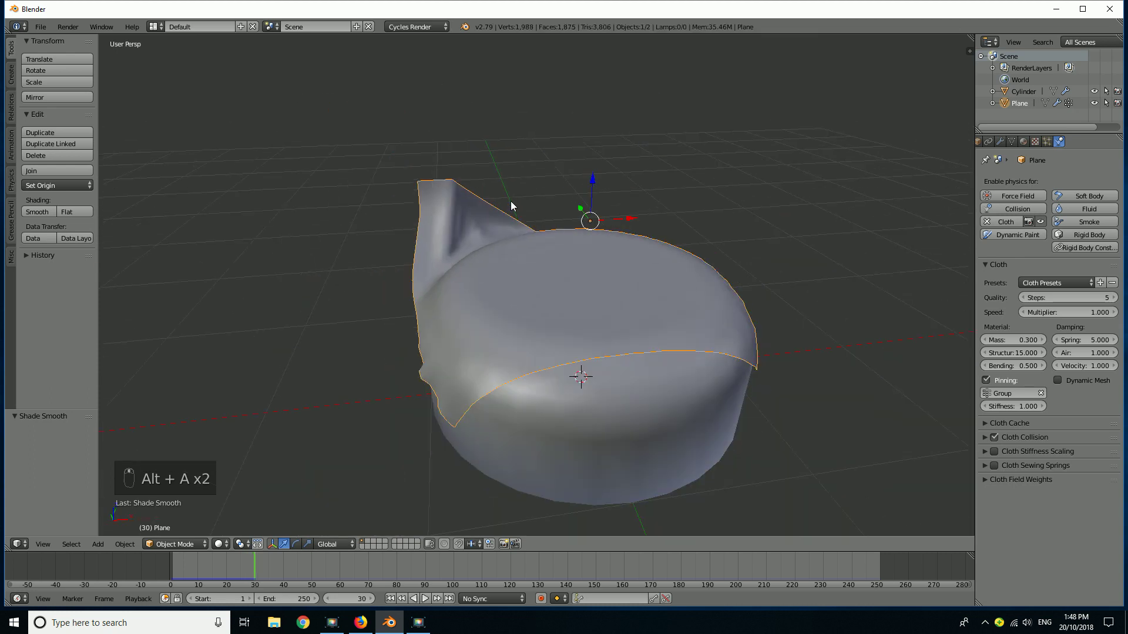
{"action": "middle_click_drag", "start_coordinate": [615, 223], "coordinate": [548, 225]}
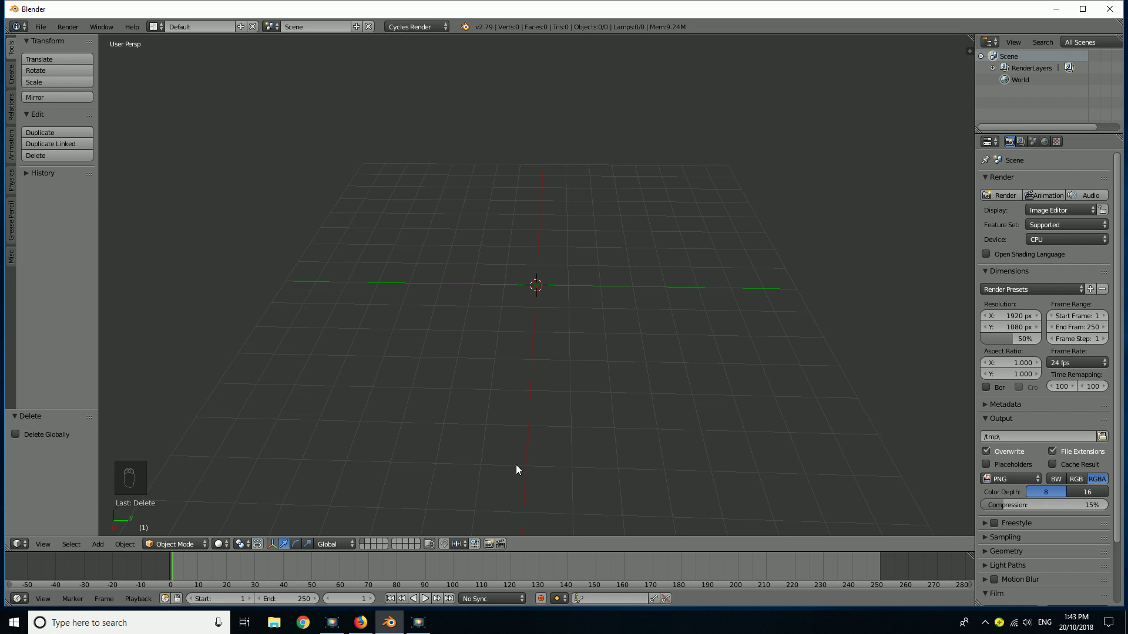
Step: Orbit the empty scene horizontally
{"action": "middle_click_drag", "start_coordinate": [139, 482], "coordinate": [234, 483]}
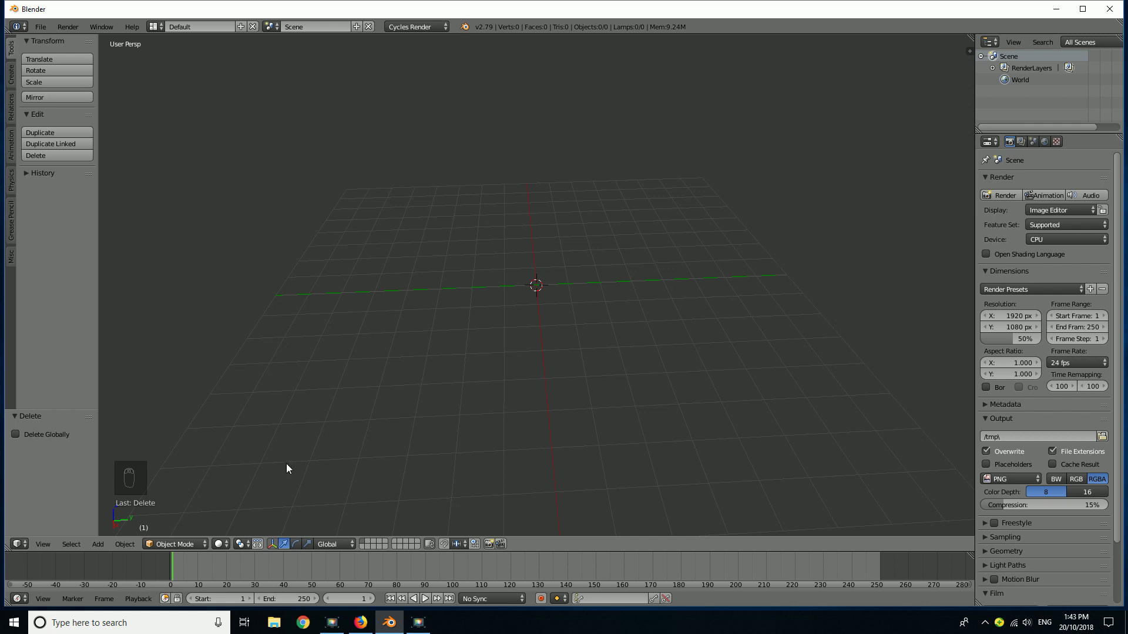
Step: Add a Mesh > Plane at the 3D cursor and zoom in on it
{"action": "left_click", "coordinate": [96, 544]}
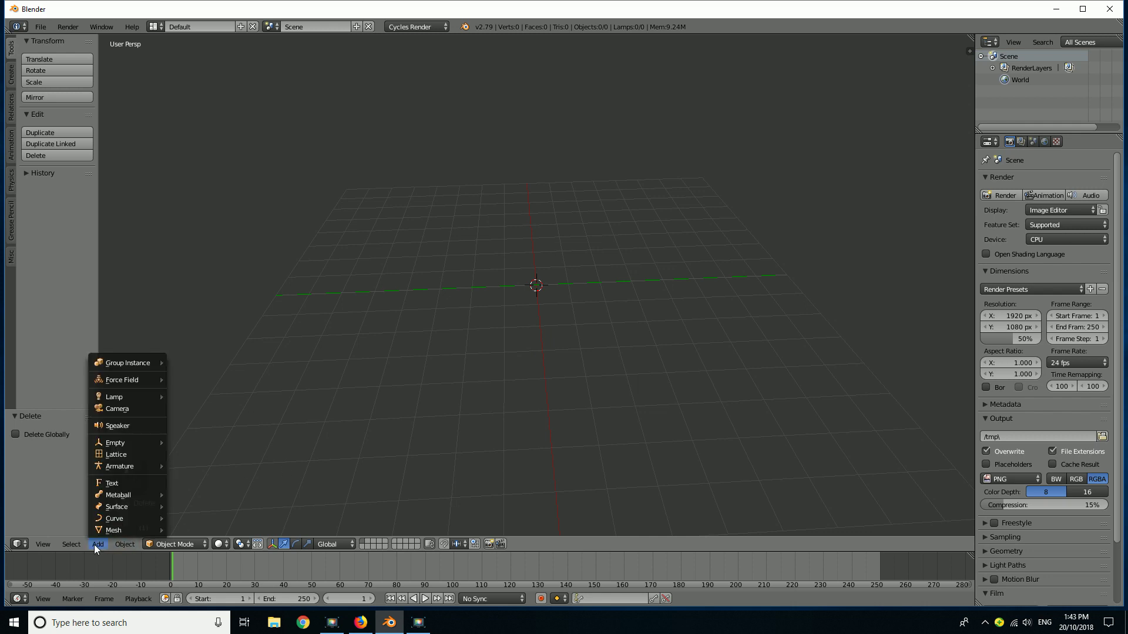
{"action": "mouse_move", "coordinate": [109, 530]}
{"action": "left_click", "coordinate": [212, 418]}
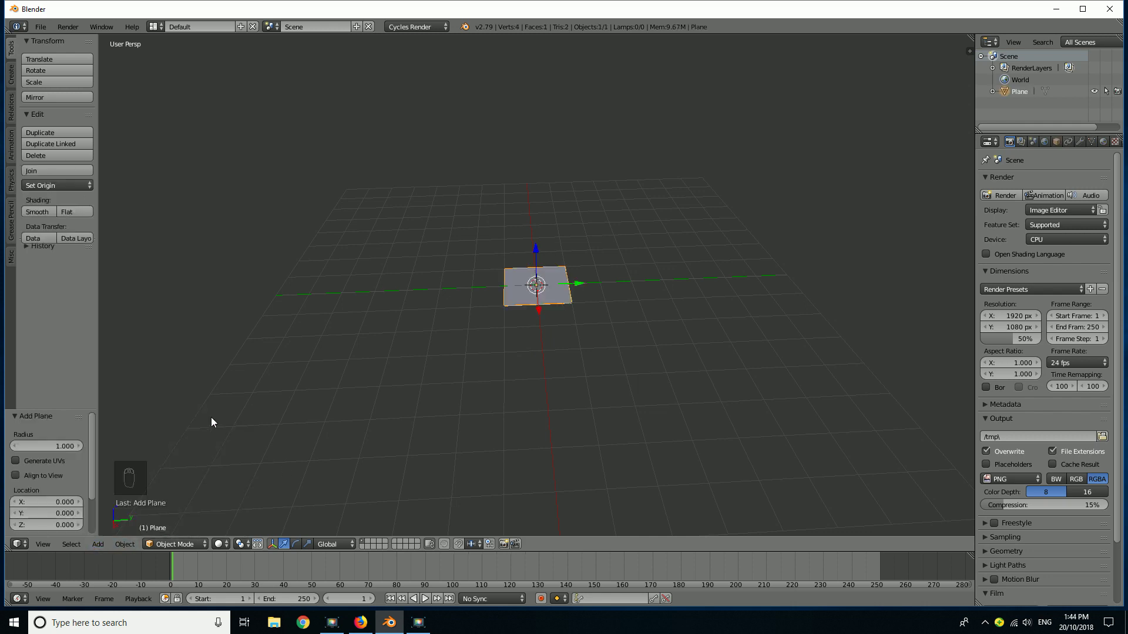
{"action": "scroll", "coordinate": [627, 294], "scroll_direction": "up", "scroll_amount": 5}
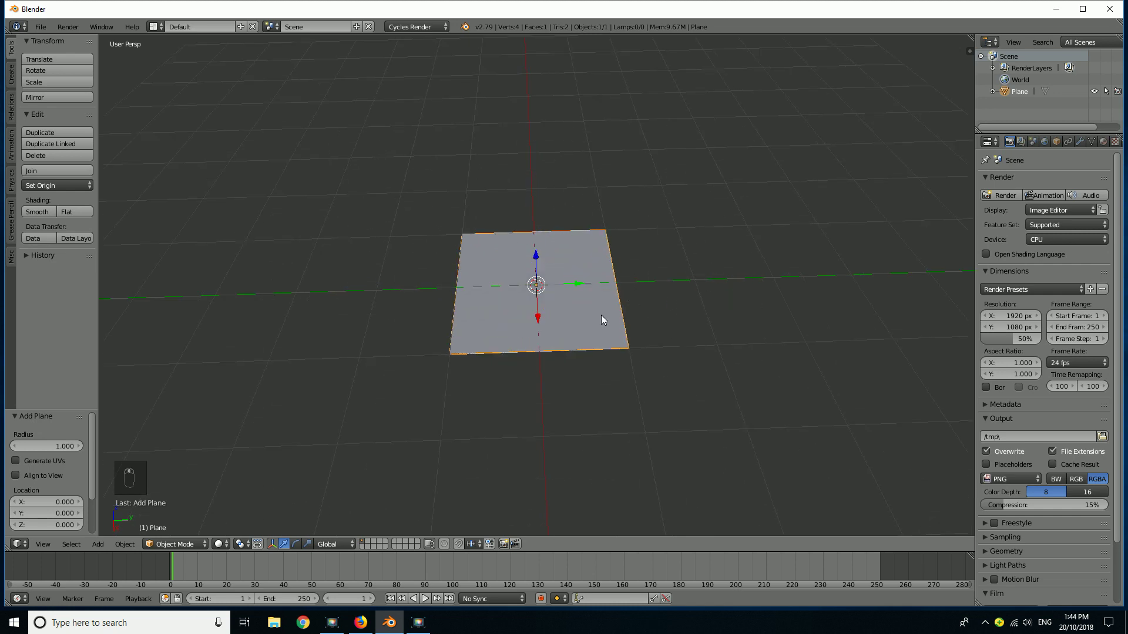
{"action": "middle_click_drag", "start_coordinate": [601, 316], "coordinate": [609, 315]}
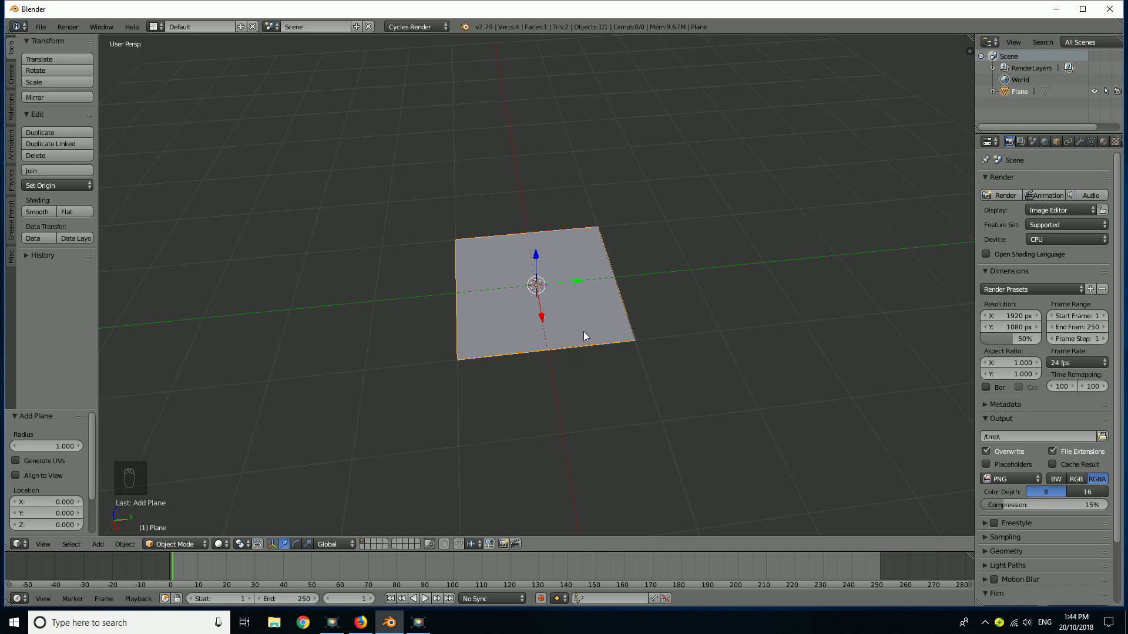
Step: Enter edit mode on the plane and select all of its geometry
{"action": "key", "text": "KP_4"}
{"action": "scroll", "coordinate": [595, 305], "scroll_direction": "up", "scroll_amount": 3}
{"action": "key", "text": "Tab"}
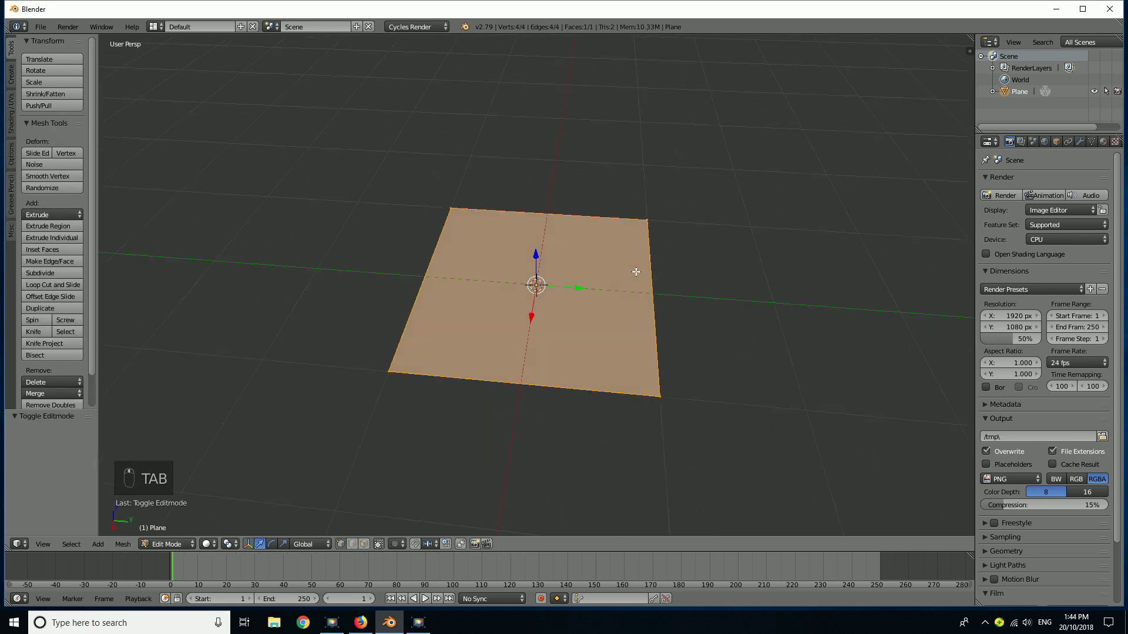
{"action": "middle_click_drag", "start_coordinate": [637, 272], "coordinate": [662, 353]}
{"action": "key", "text": "a"}
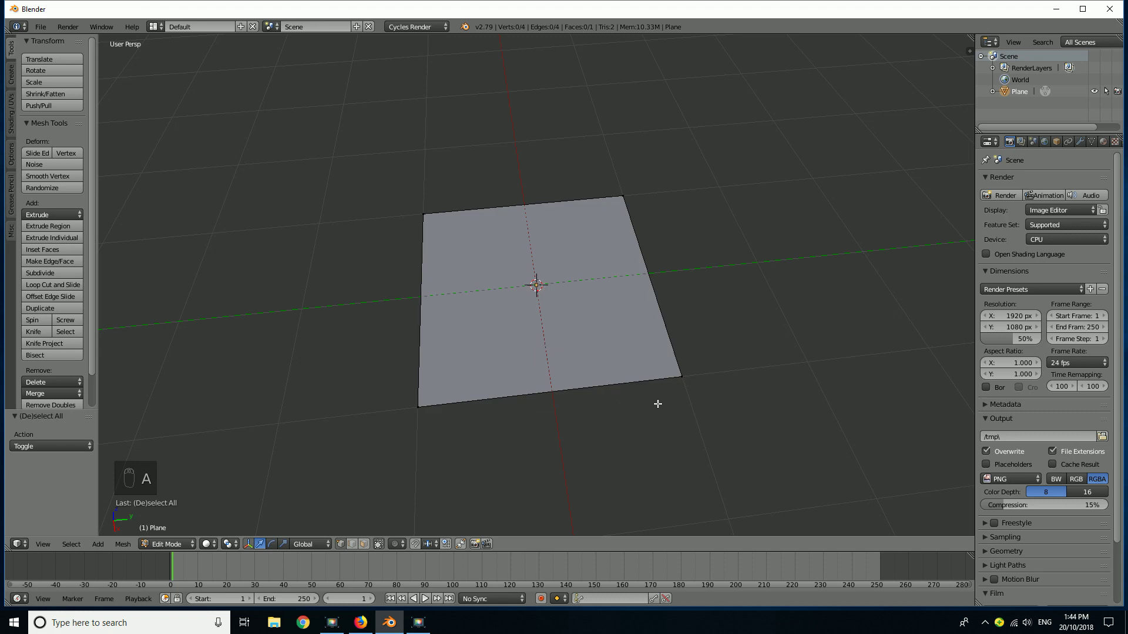
{"action": "key", "text": "a"}
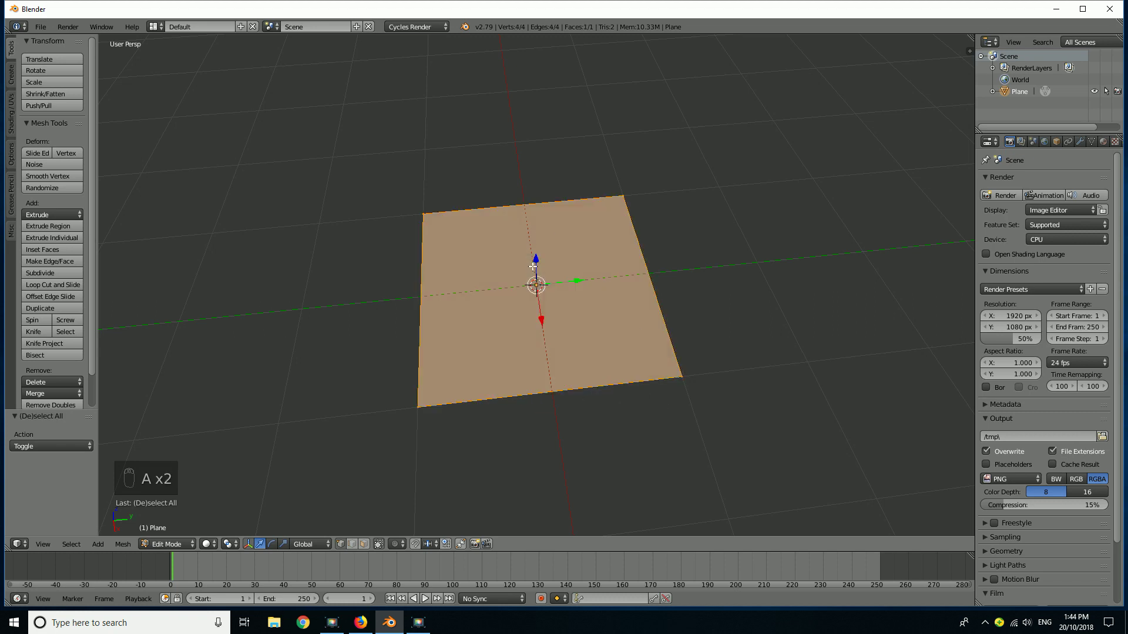
Step: Subdivide the plane with 40 cuts into a dense 1,681-face grid
{"action": "key", "text": "w"}
{"action": "left_click", "coordinate": [506, 266]}
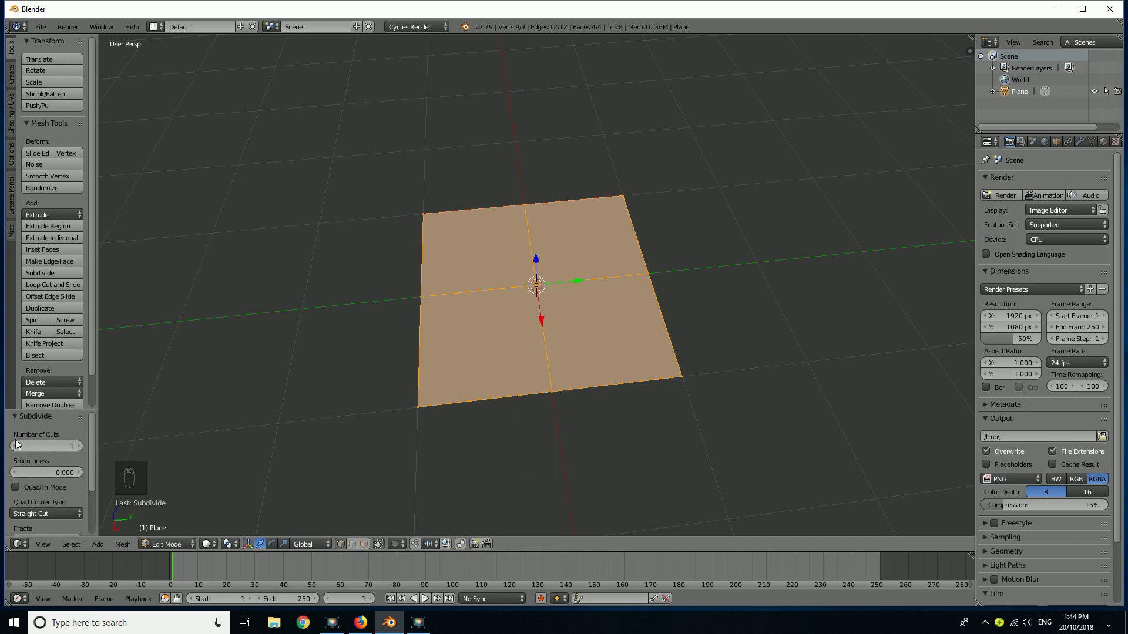
{"action": "left_click", "coordinate": [48, 447]}
{"action": "type", "text": "40"}
{"action": "key", "text": "Return"}
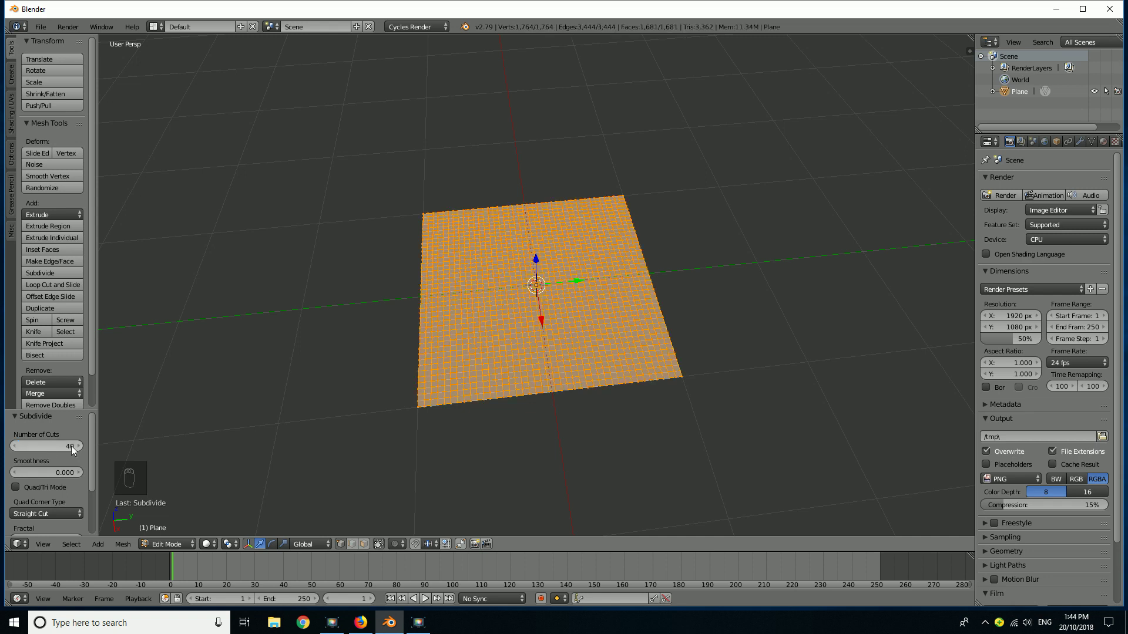
{"action": "middle_click_drag", "start_coordinate": [532, 226], "coordinate": [575, 224]}
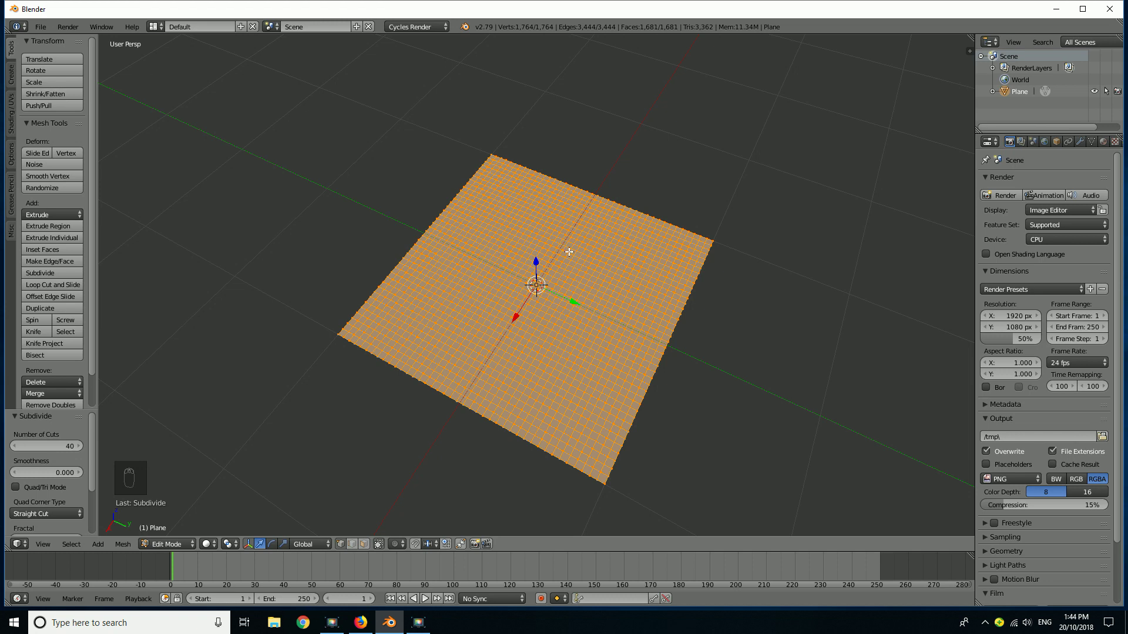
{"action": "middle_click_drag", "start_coordinate": [654, 186], "coordinate": [606, 161]}
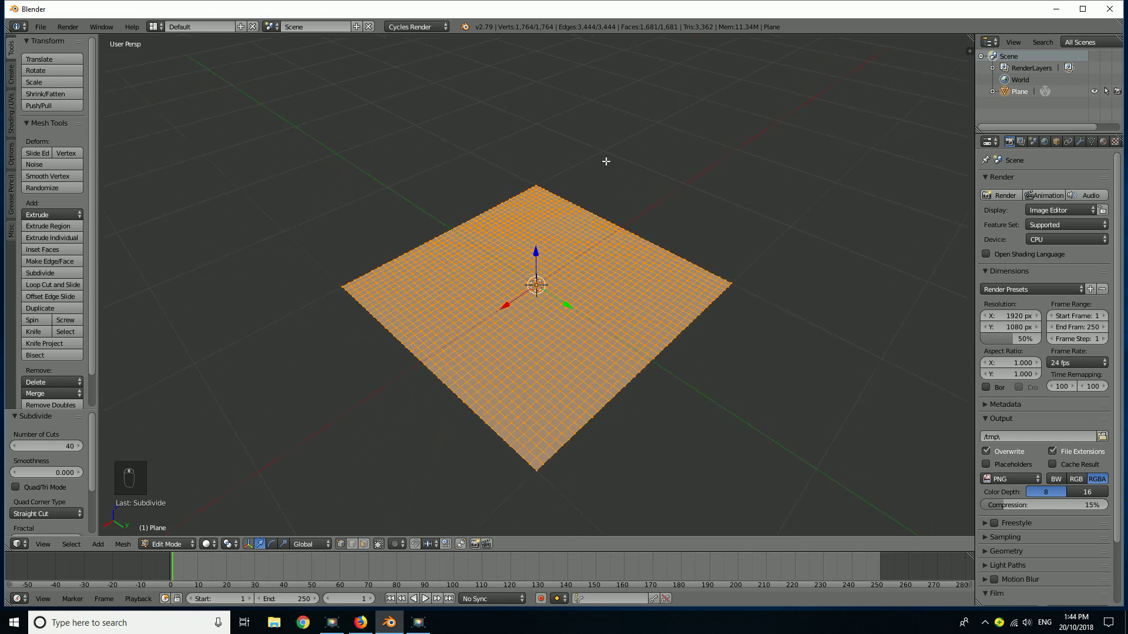
{"action": "scroll", "coordinate": [649, 266], "scroll_direction": "up", "scroll_amount": 1}
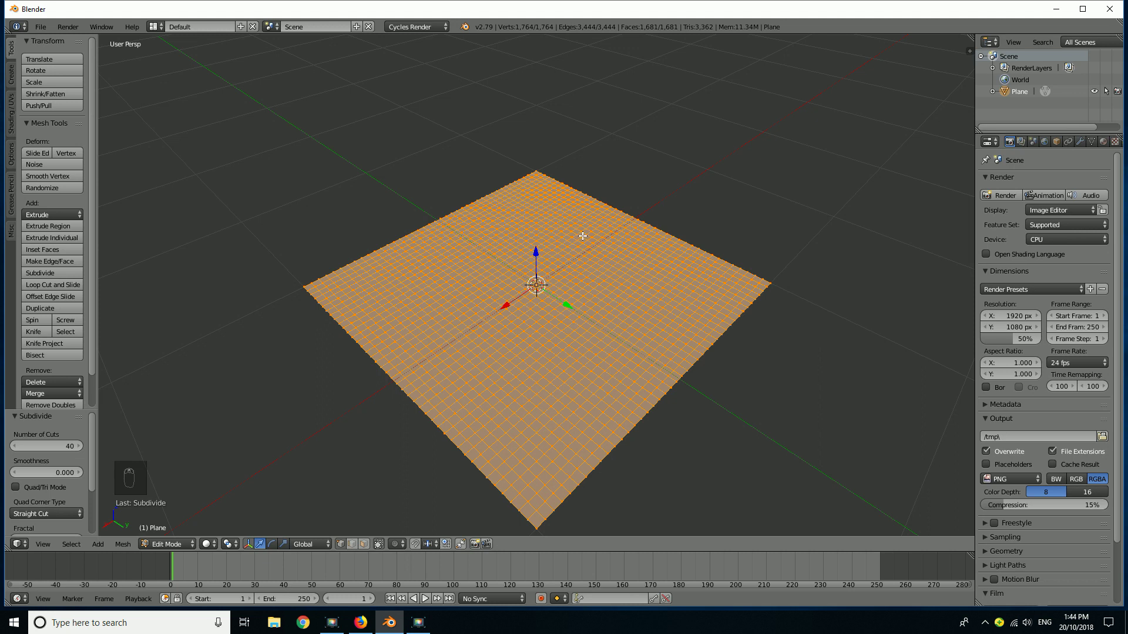
{"action": "scroll", "coordinate": [579, 305], "scroll_direction": "down", "scroll_amount": 1}
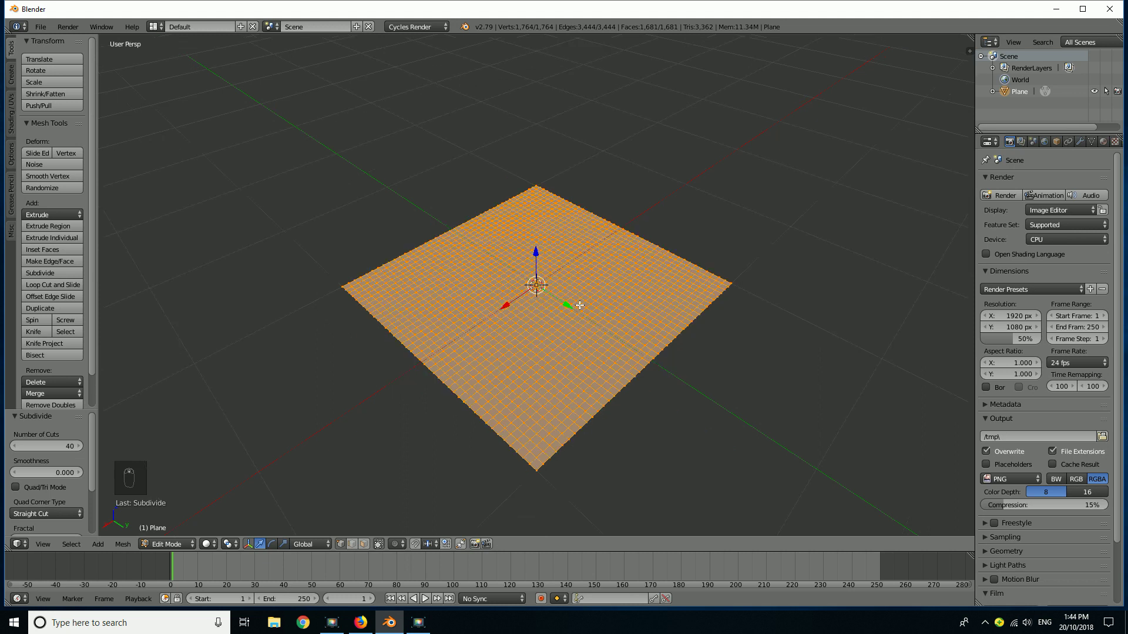
Step: Back in object mode, raise the plane to 1.119 along Z and bring up the Snap menu
{"action": "key", "text": "Tab"}
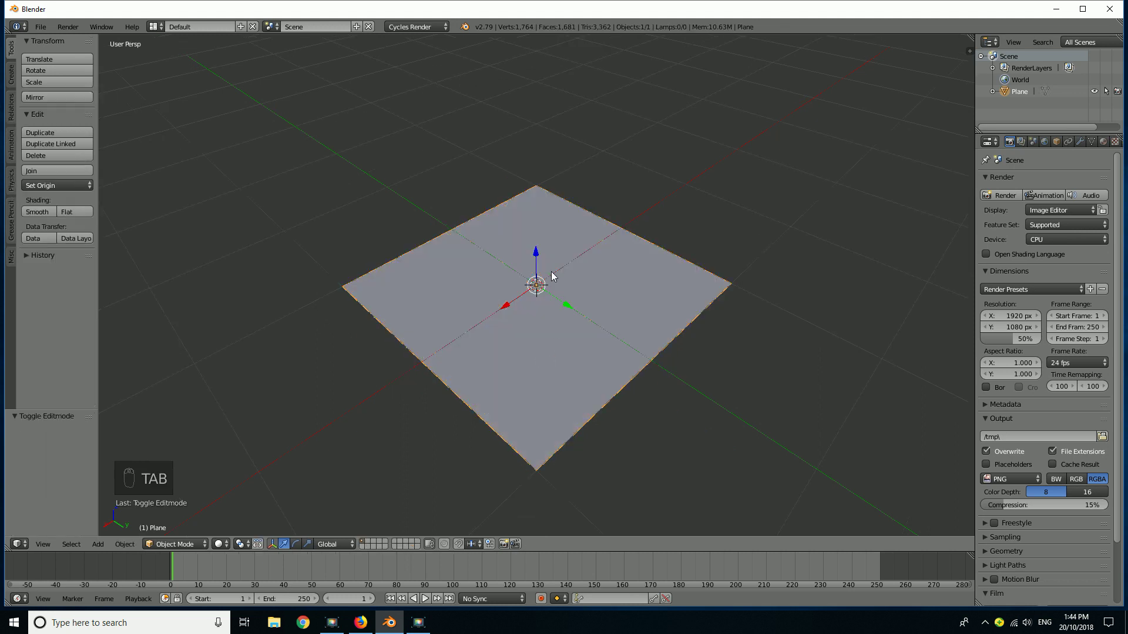
{"action": "middle_click_drag", "start_coordinate": [546, 263], "coordinate": [540, 257]}
{"action": "left_click_drag", "start_coordinate": [541, 259], "coordinate": [537, 210]}
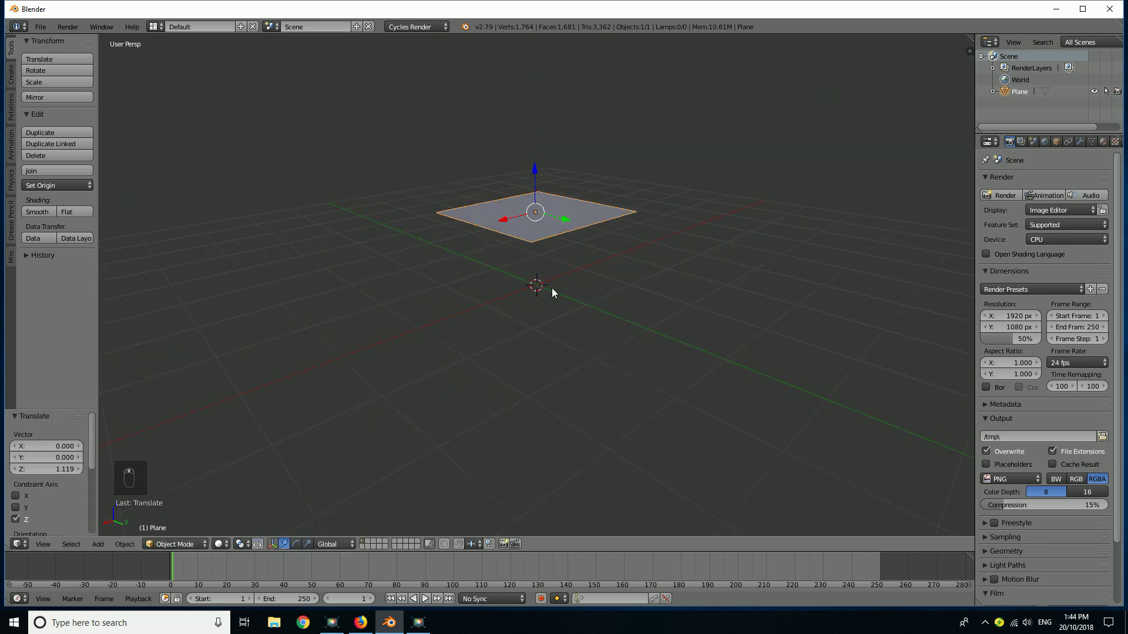
{"action": "middle_click_drag", "start_coordinate": [551, 292], "coordinate": [529, 317]}
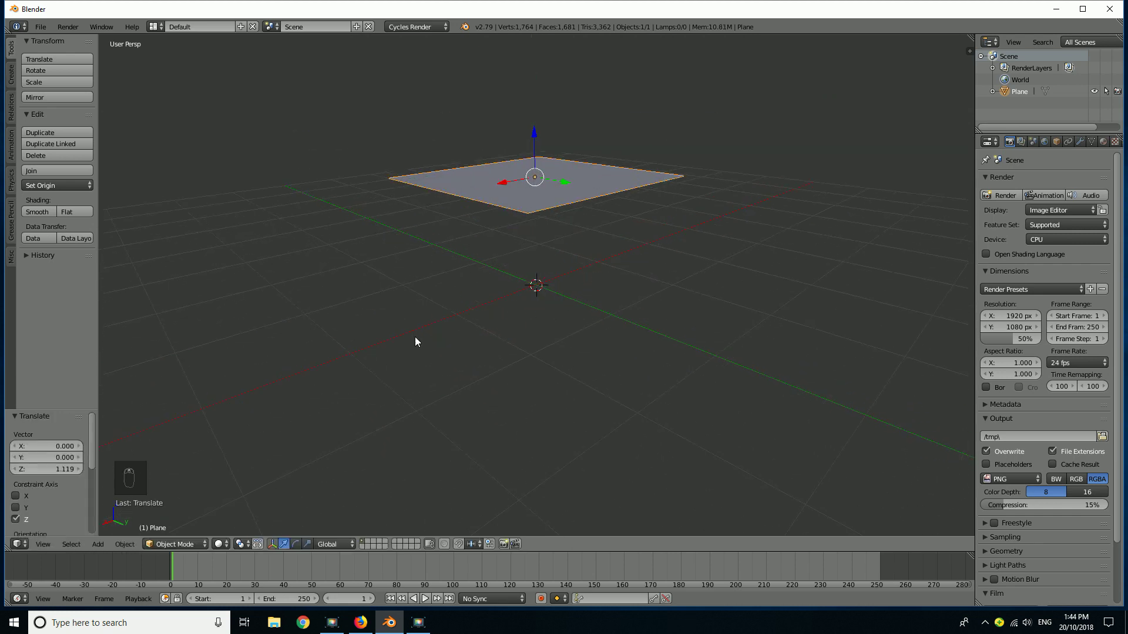
{"action": "key", "text": "shift+s"}
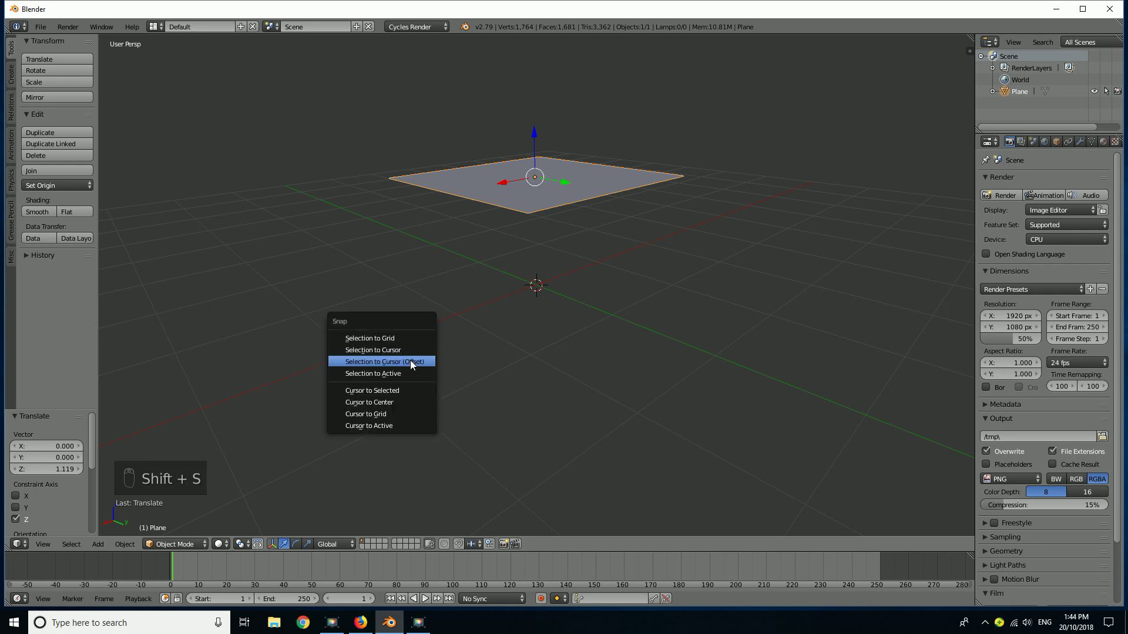
Step: Snap the 3D cursor to the world centre and add a cylinder there
{"action": "left_click", "coordinate": [406, 403]}
{"action": "left_click", "coordinate": [98, 544]}
{"action": "mouse_move", "coordinate": [126, 531]}
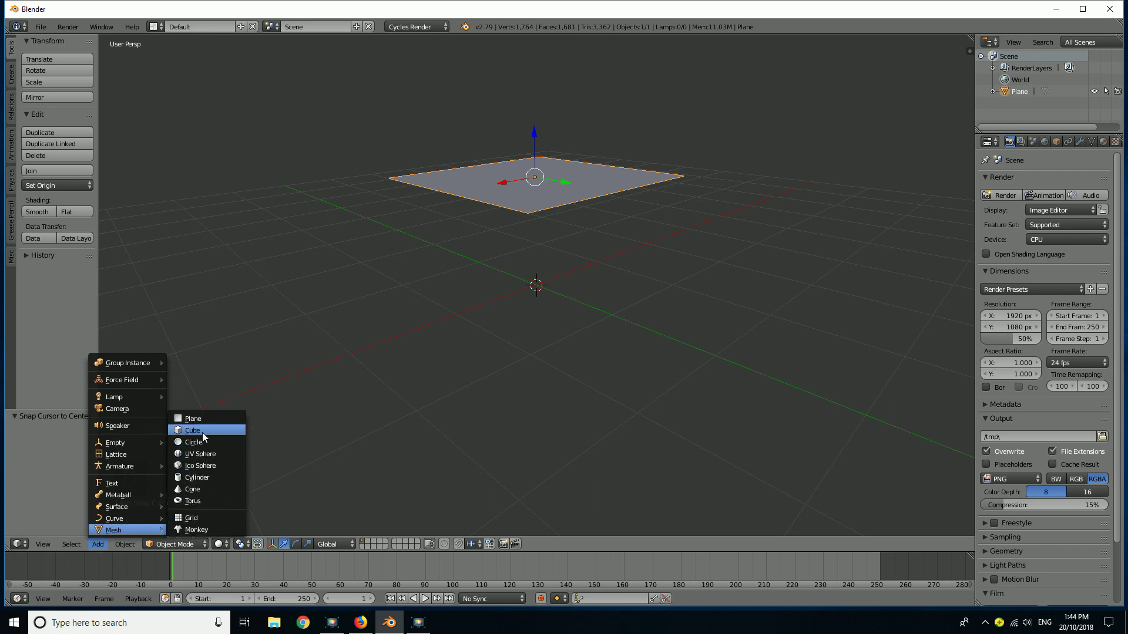
{"action": "left_click", "coordinate": [205, 477]}
Step: In front orthographic wireframe view, lower the cylinder's top edge loop to shorten it
{"action": "key", "text": "KP_5"}
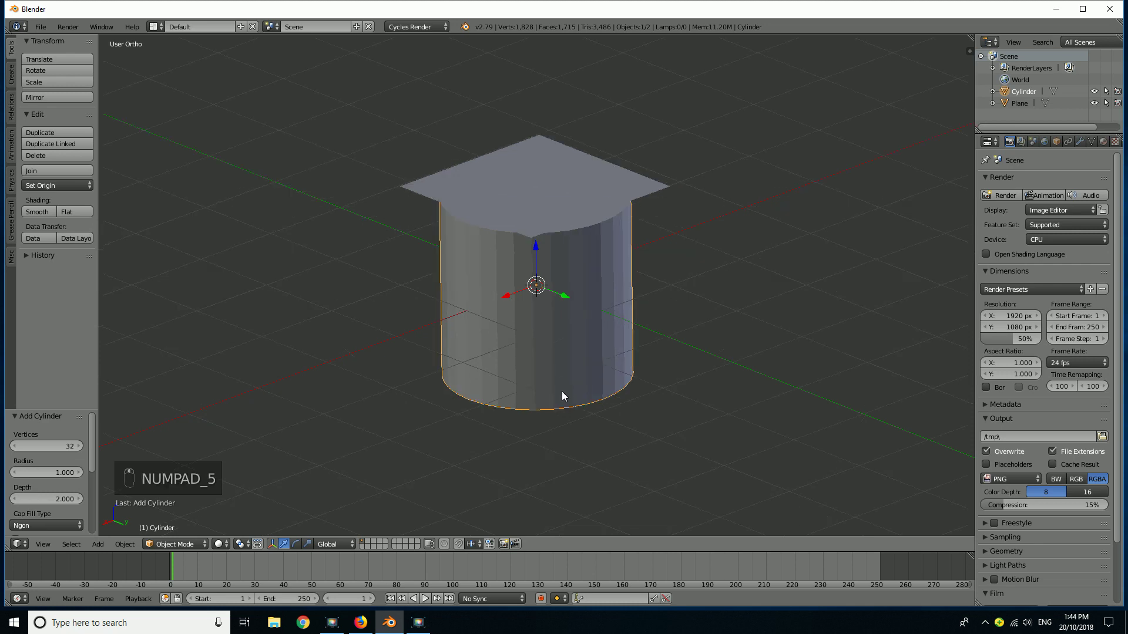
{"action": "key", "text": "KP_1"}
{"action": "key", "text": "z"}
{"action": "key", "text": "Tab"}
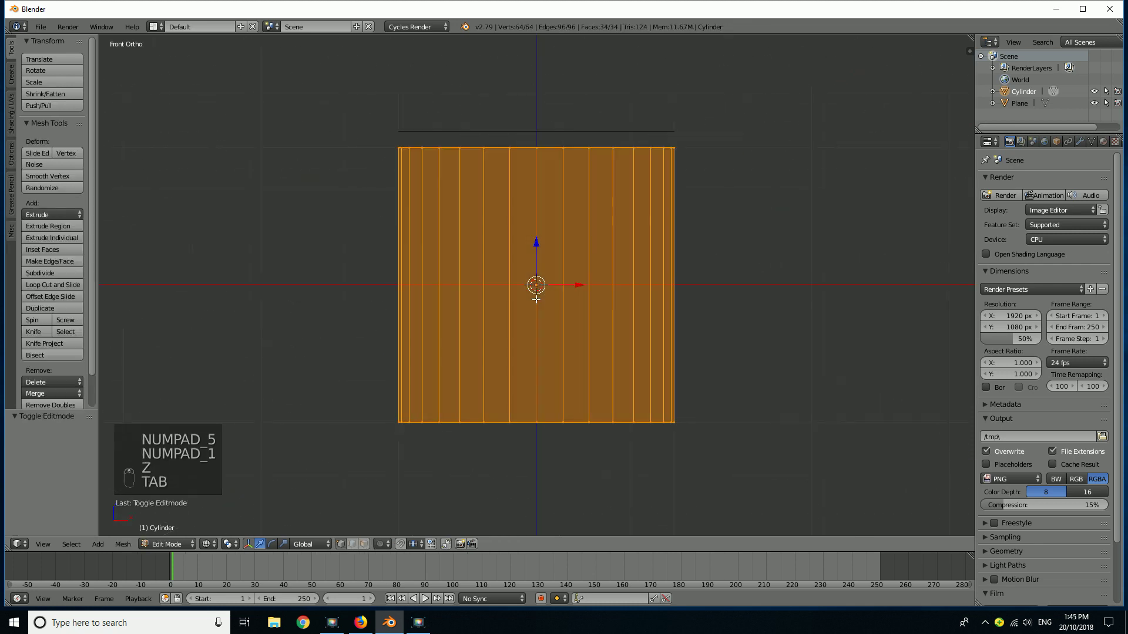
{"action": "left_click_drag", "start_coordinate": [533, 260], "coordinate": [542, 122]}
{"action": "scroll", "coordinate": [541, 122], "scroll_direction": "down", "scroll_amount": 2}
{"action": "right_click", "coordinate": [541, 123]}
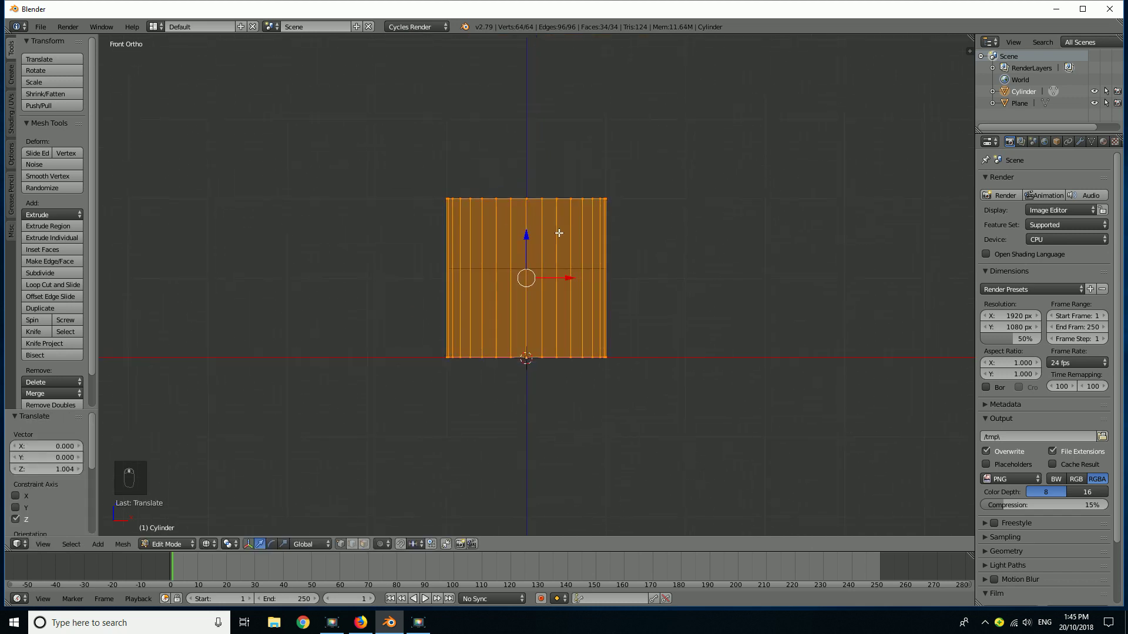
{"action": "key", "text": "a"}
{"action": "scroll", "coordinate": [519, 182], "scroll_direction": "up", "scroll_amount": 1}
{"action": "left_click", "coordinate": [517, 180], "text": "alt"}
{"action": "left_click_drag", "start_coordinate": [524, 143], "coordinate": [537, 266]}
Step: Bevel the cylinder's top rim with a rounded five-segment bevel
{"action": "middle_click_drag", "start_coordinate": [537, 267], "coordinate": [588, 282]}
{"action": "scroll", "coordinate": [646, 302], "scroll_direction": "up", "scroll_amount": 2}
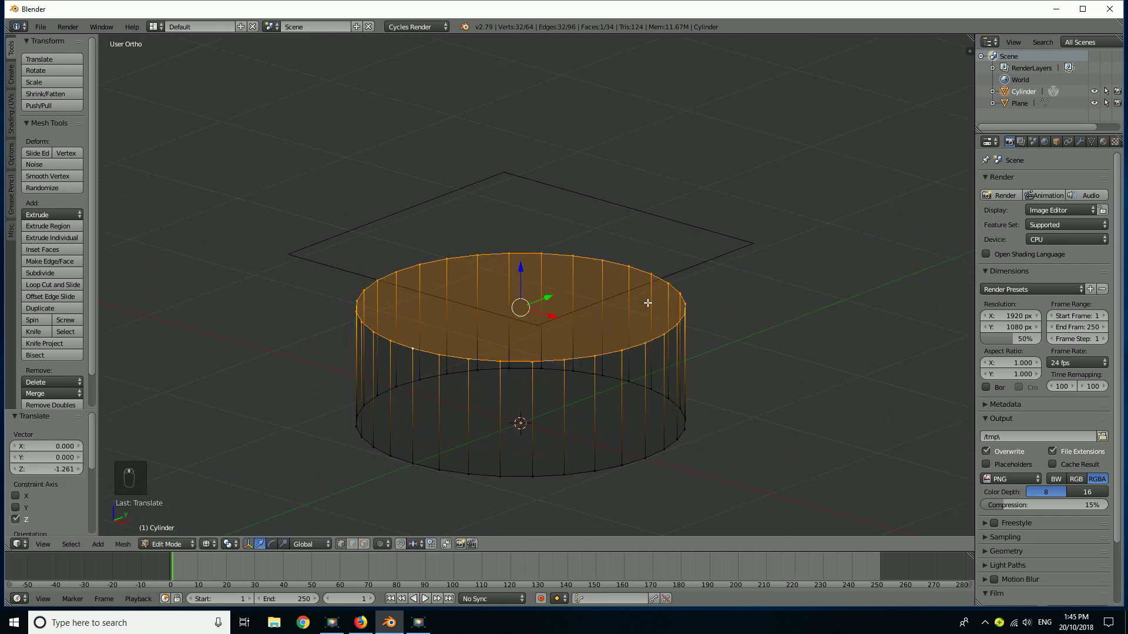
{"action": "middle_click_drag", "start_coordinate": [647, 302], "coordinate": [672, 308]}
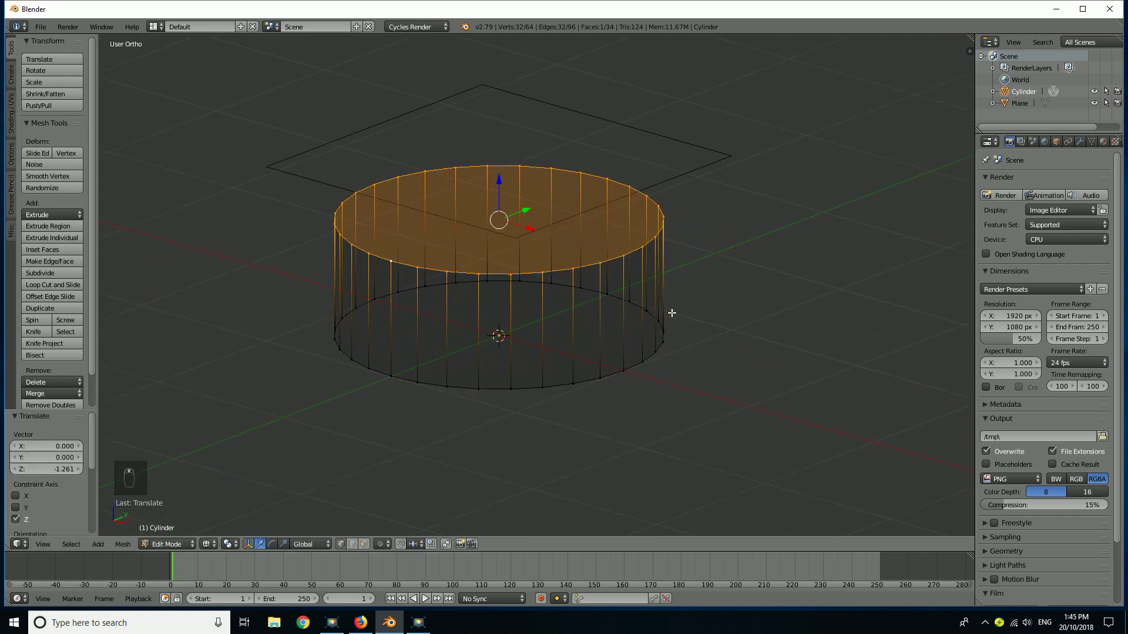
{"action": "key", "text": "ctrl+b"}
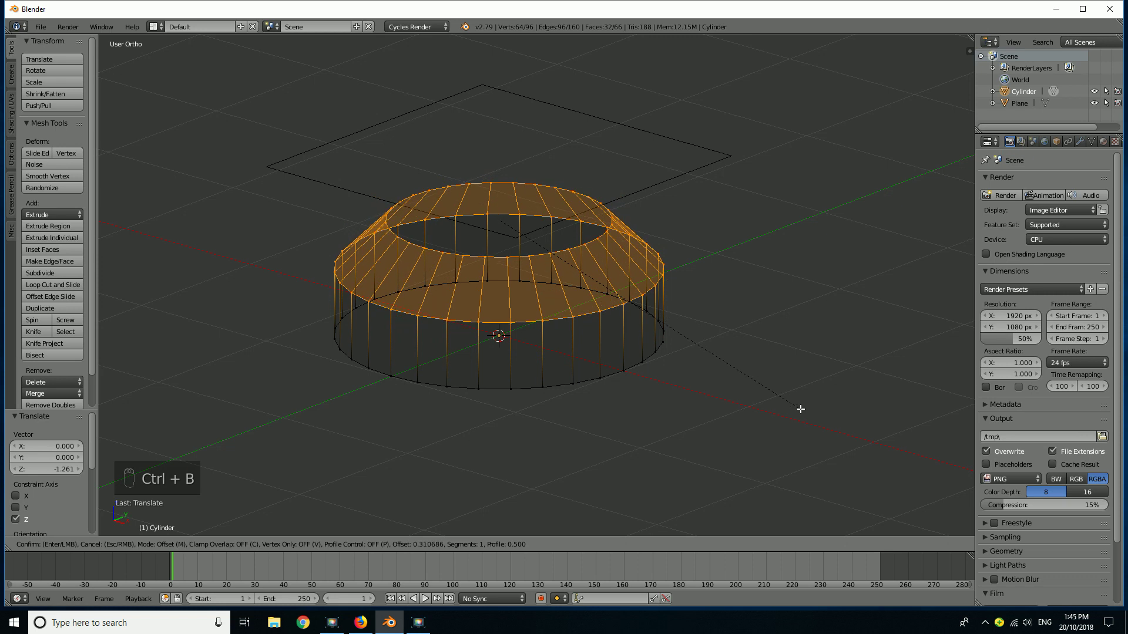
{"action": "scroll", "coordinate": [800, 409], "scroll_direction": "up", "scroll_amount": 4}
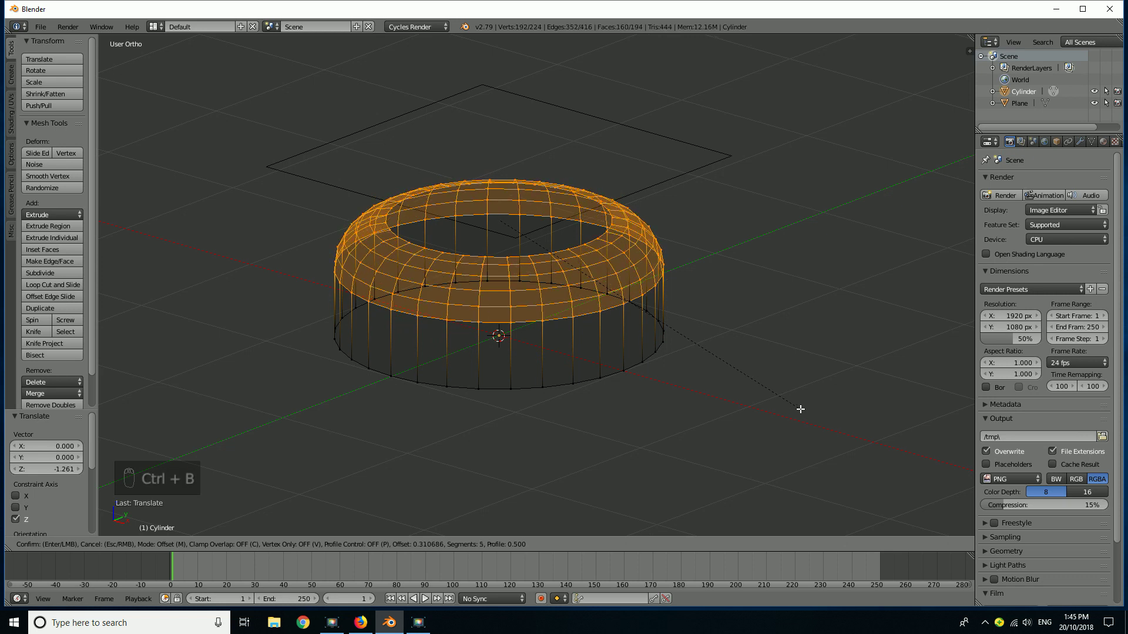
{"action": "left_click", "coordinate": [800, 409]}
Step: Return to solid shading in object mode and shade the cylinder smooth
{"action": "key", "text": "z"}
{"action": "key", "text": "Tab"}
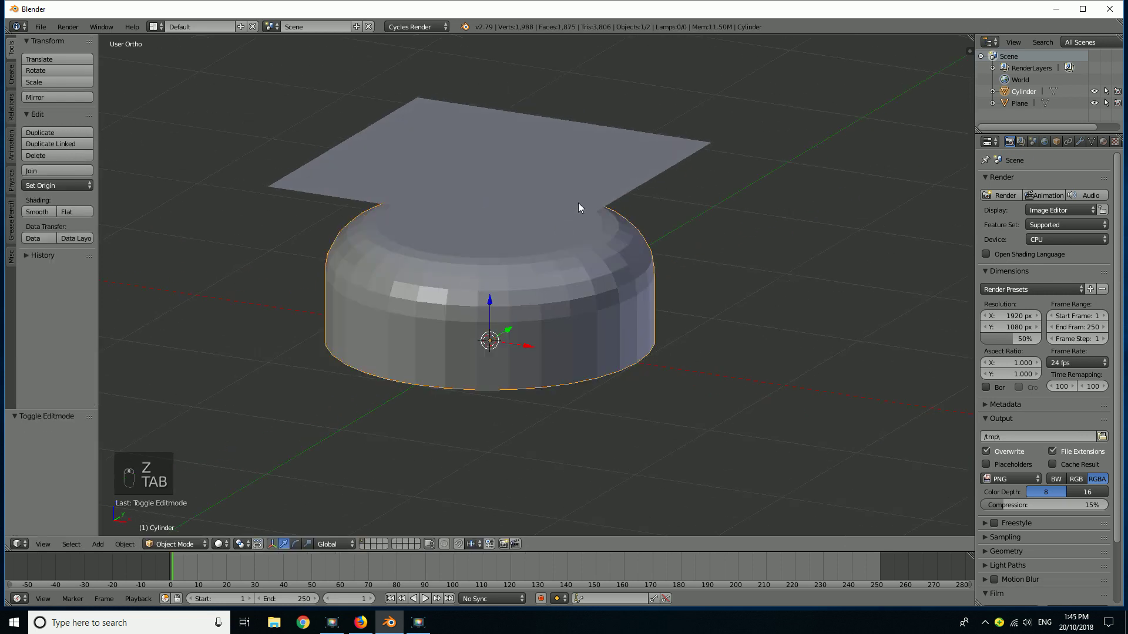
{"action": "mouse_move", "coordinate": [578, 202]}
{"action": "middle_mouse_down"}
{"action": "mouse_move", "coordinate": [450, 194]}
{"action": "mouse_move", "coordinate": [518, 249]}
{"action": "middle_mouse_up"}
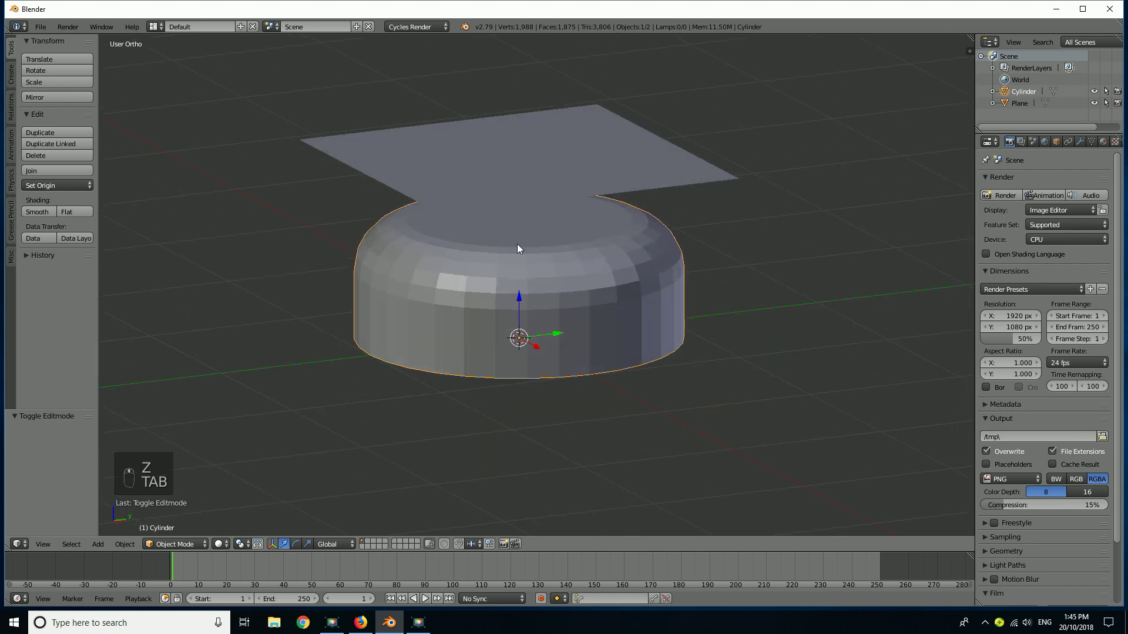
{"action": "left_click", "coordinate": [39, 211]}
{"action": "middle_click_drag", "start_coordinate": [447, 339], "coordinate": [459, 329]}
{"action": "scroll", "coordinate": [1065, 147], "scroll_direction": "down", "scroll_amount": 5}
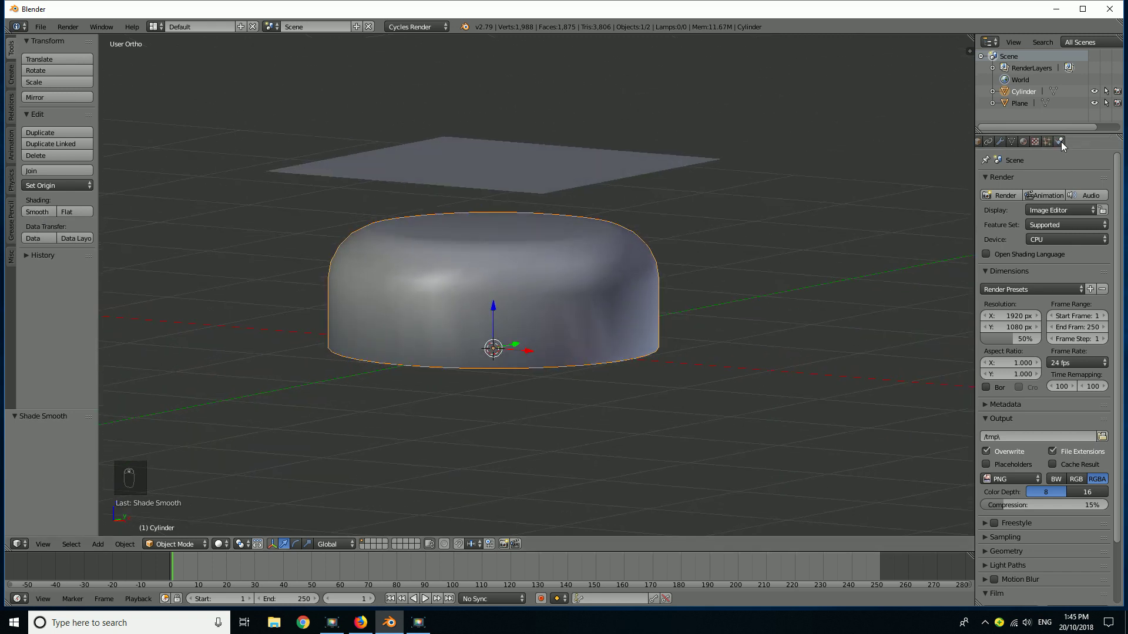
Step: Give the cylinder Collision physics
{"action": "left_click", "coordinate": [1059, 141]}
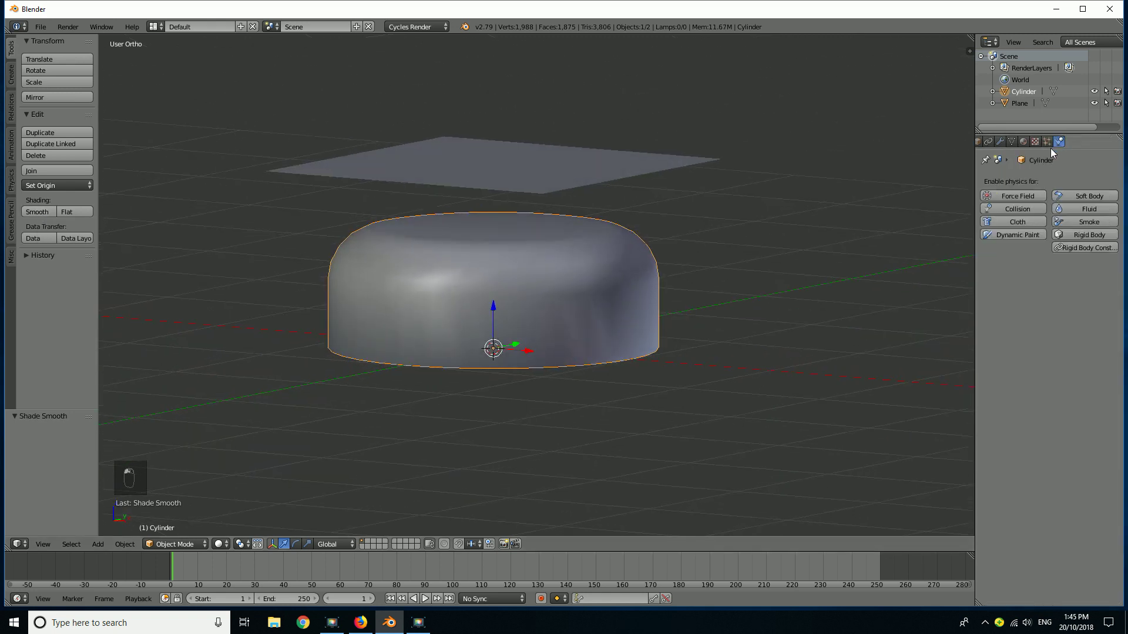
{"action": "left_click", "coordinate": [1003, 206]}
{"action": "middle_click_drag", "start_coordinate": [734, 203], "coordinate": [523, 114]}
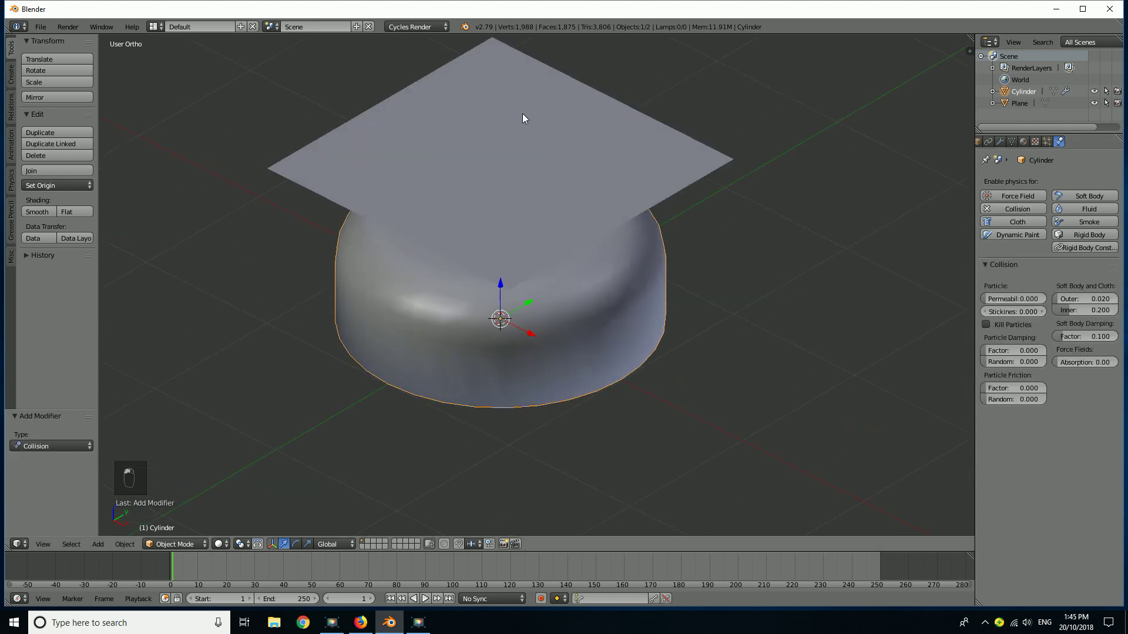
{"action": "middle_click_drag", "start_coordinate": [361, 135], "coordinate": [662, 262]}
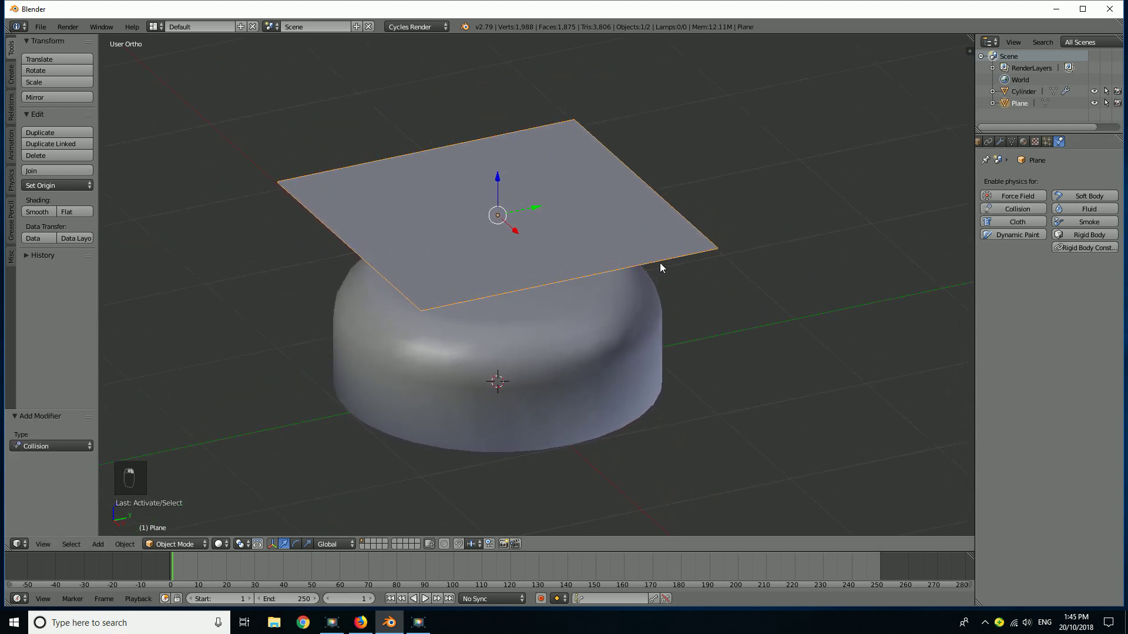
{"action": "scroll", "coordinate": [662, 262], "scroll_direction": "up", "scroll_amount": 3}
Step: Give the plane Cloth physics, play the drape, and rewind to frame 1
{"action": "right_click", "coordinate": [460, 299]}
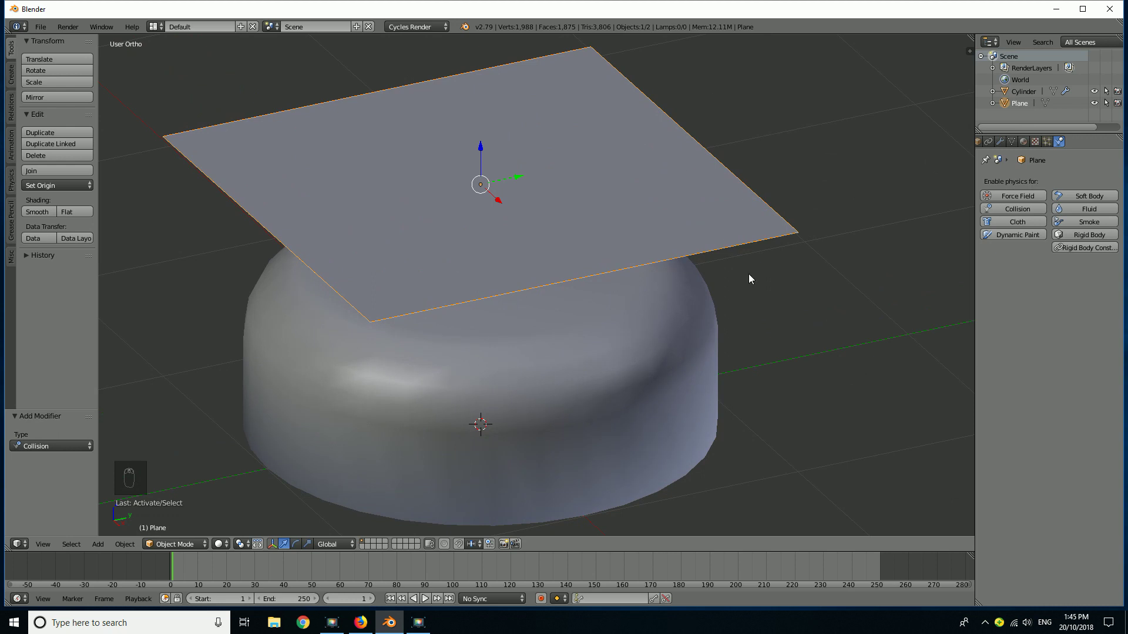
{"action": "left_click", "coordinate": [1017, 223]}
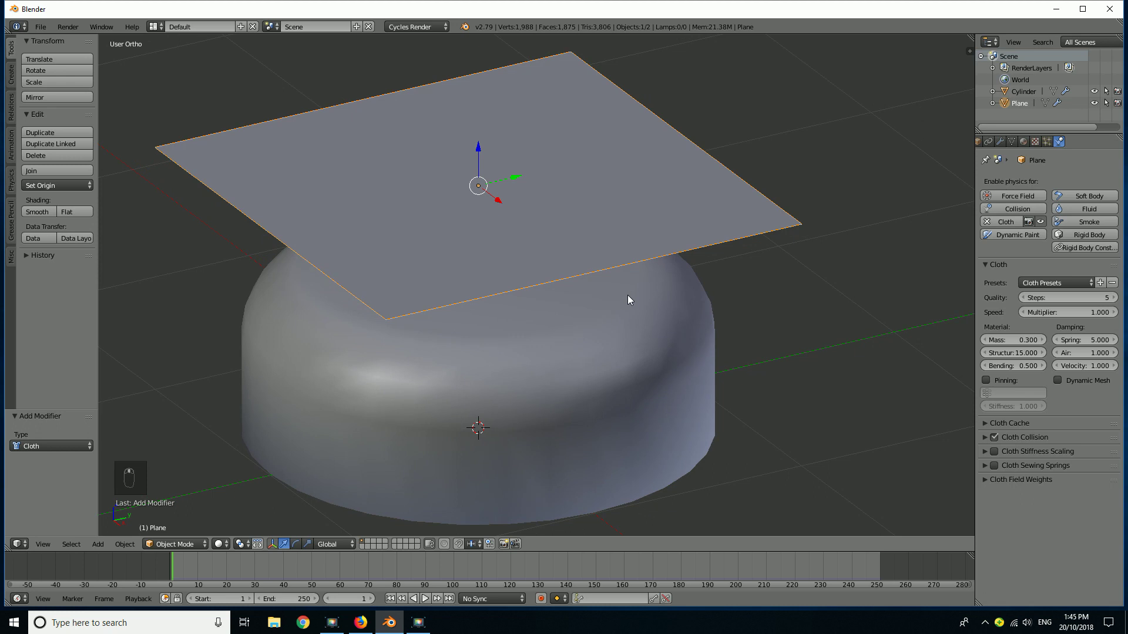
{"action": "key", "text": "alt+a"}
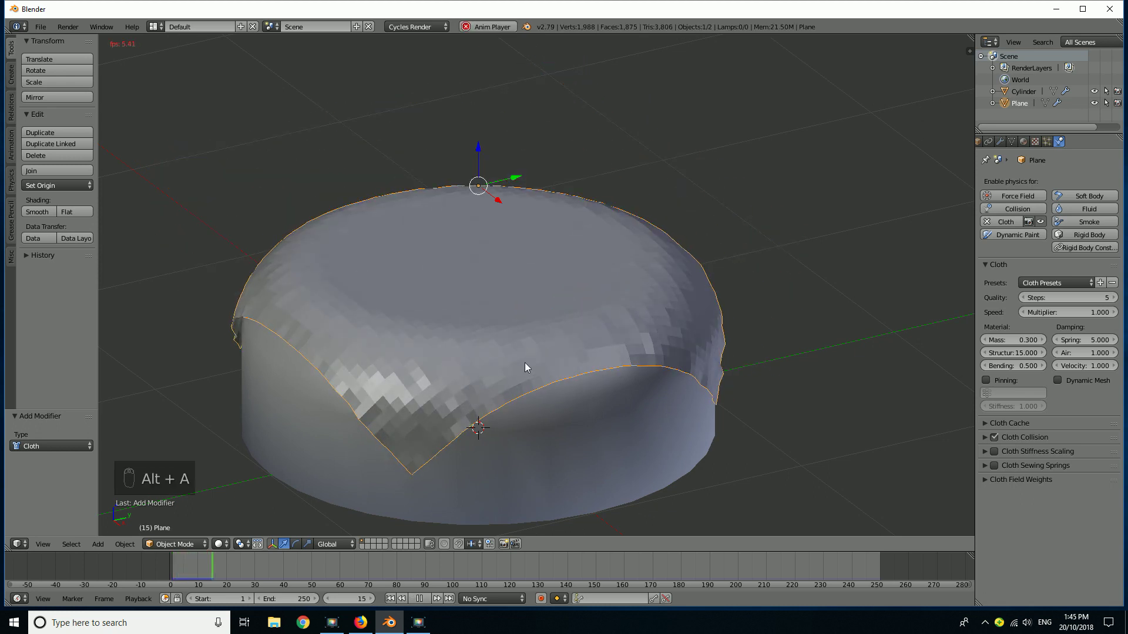
{"action": "key", "text": "alt+a"}
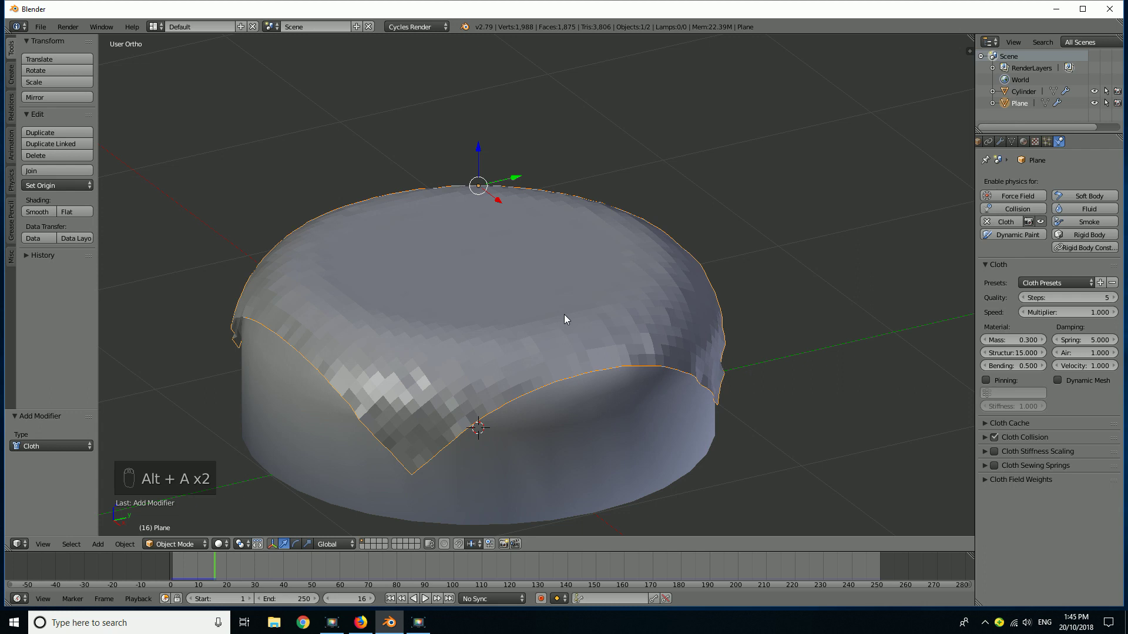
{"action": "key", "text": "shift+Left"}
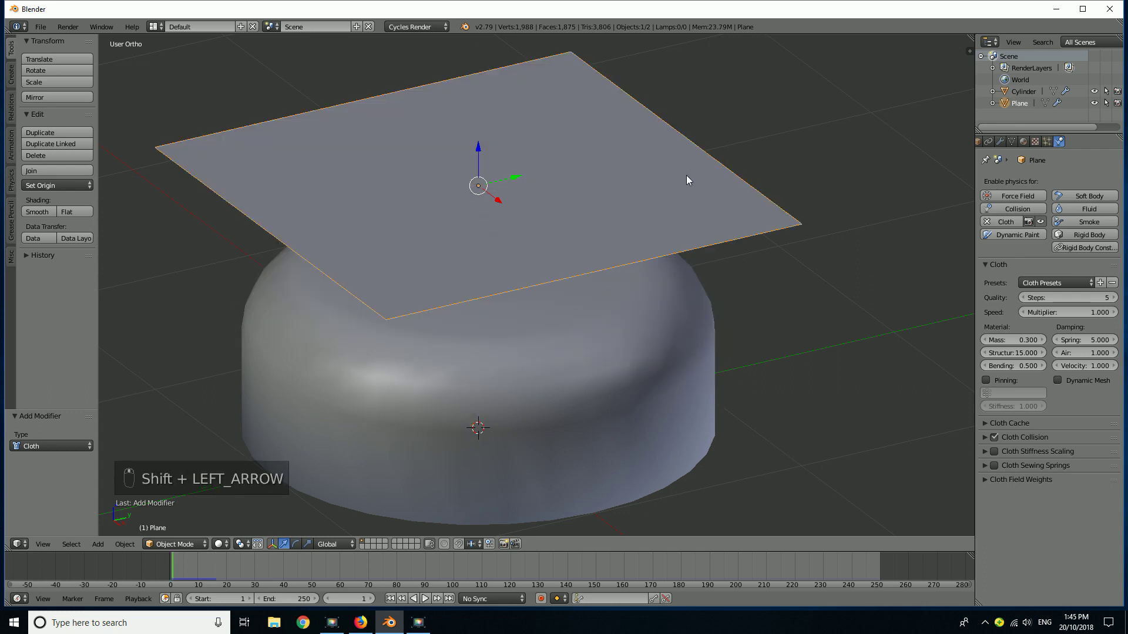
Step: Enter edit mode on the plane and deselect all its vertices
{"action": "middle_click_drag", "start_coordinate": [686, 176], "coordinate": [655, 205], "text": "shift"}
{"action": "middle_click_drag", "start_coordinate": [739, 206], "coordinate": [698, 185]}
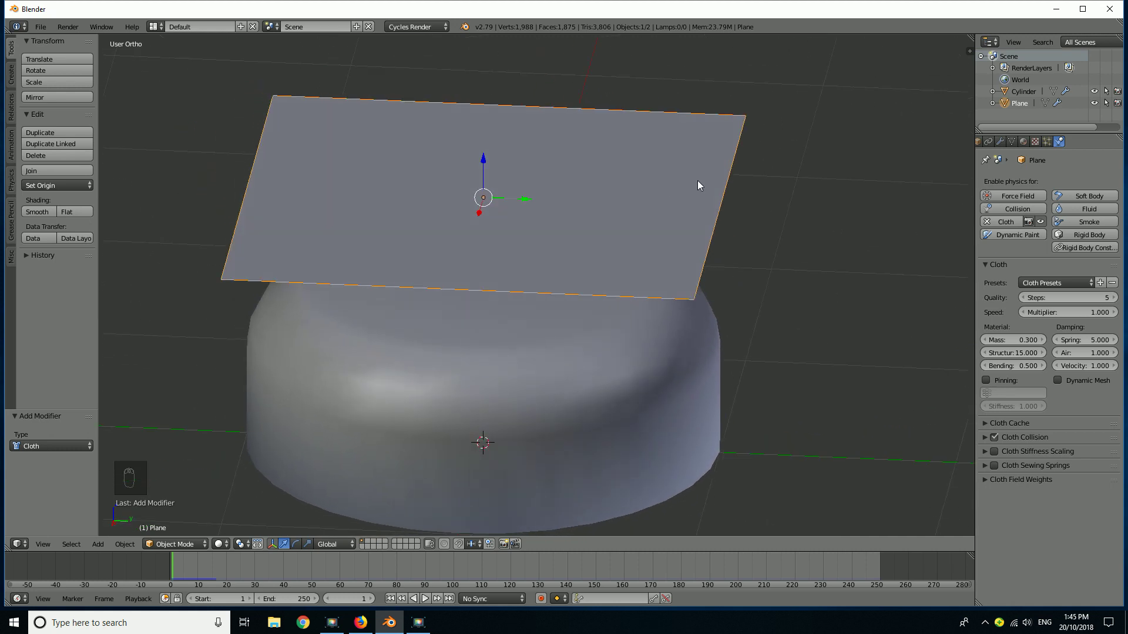
{"action": "scroll", "coordinate": [779, 145], "scroll_direction": "up", "scroll_amount": 3}
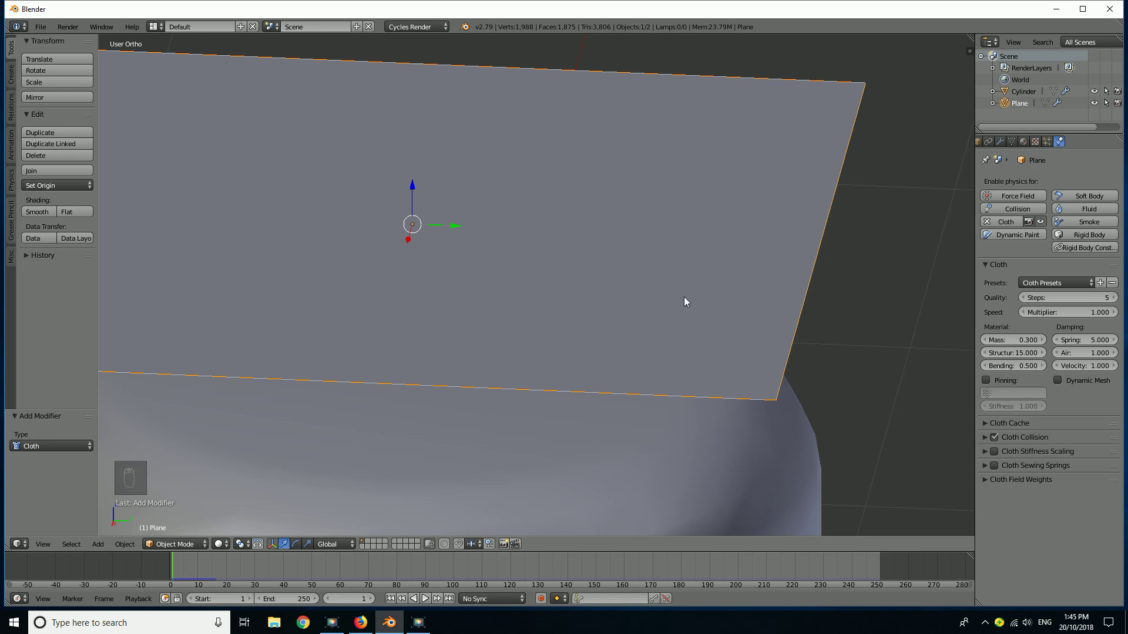
{"action": "key", "text": "Tab"}
{"action": "middle_click_drag", "start_coordinate": [685, 305], "coordinate": [587, 116]}
{"action": "scroll", "coordinate": [694, 285], "scroll_direction": "down", "scroll_amount": 4}
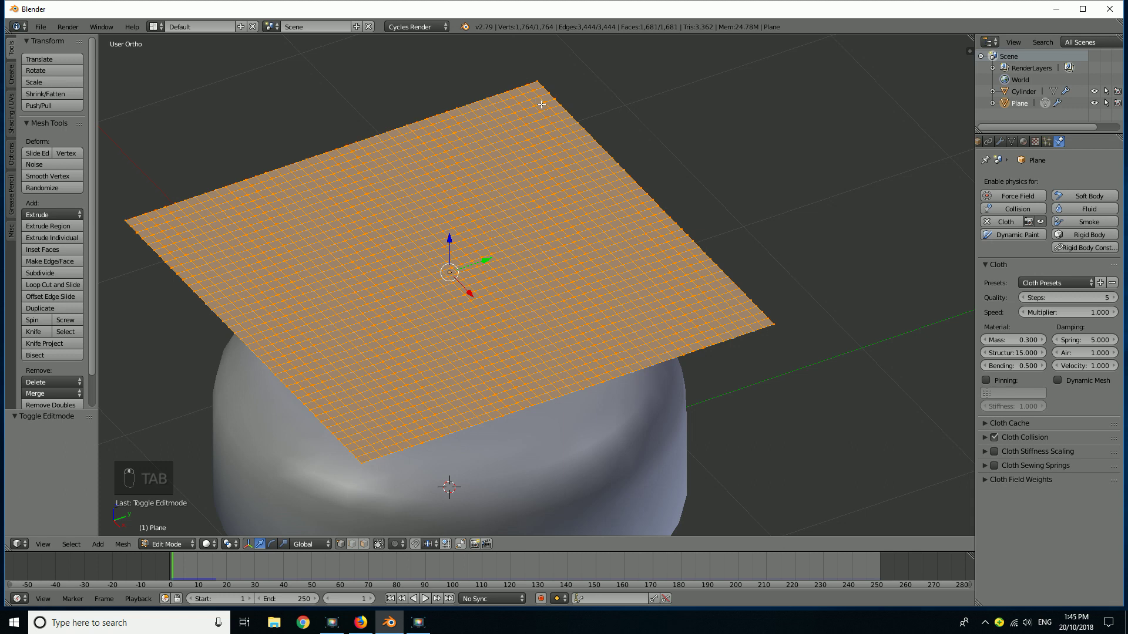
{"action": "key", "text": "a"}
{"action": "scroll", "coordinate": [596, 177], "scroll_direction": "up", "scroll_amount": 4}
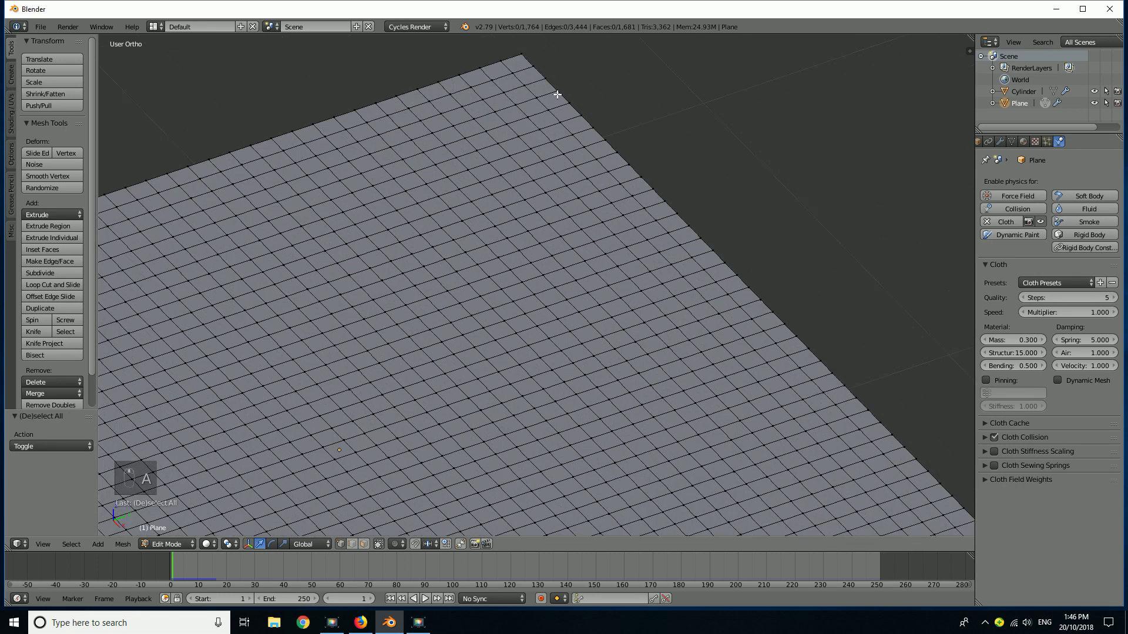
Step: Select the six vertices along one corner edge of the plane
{"action": "right_click", "coordinate": [523, 55]}
{"action": "right_click", "coordinate": [534, 65], "text": "shift"}
{"action": "right_click", "coordinate": [546, 78], "text": "shift"}
{"action": "right_click", "coordinate": [564, 99], "text": "shift"}
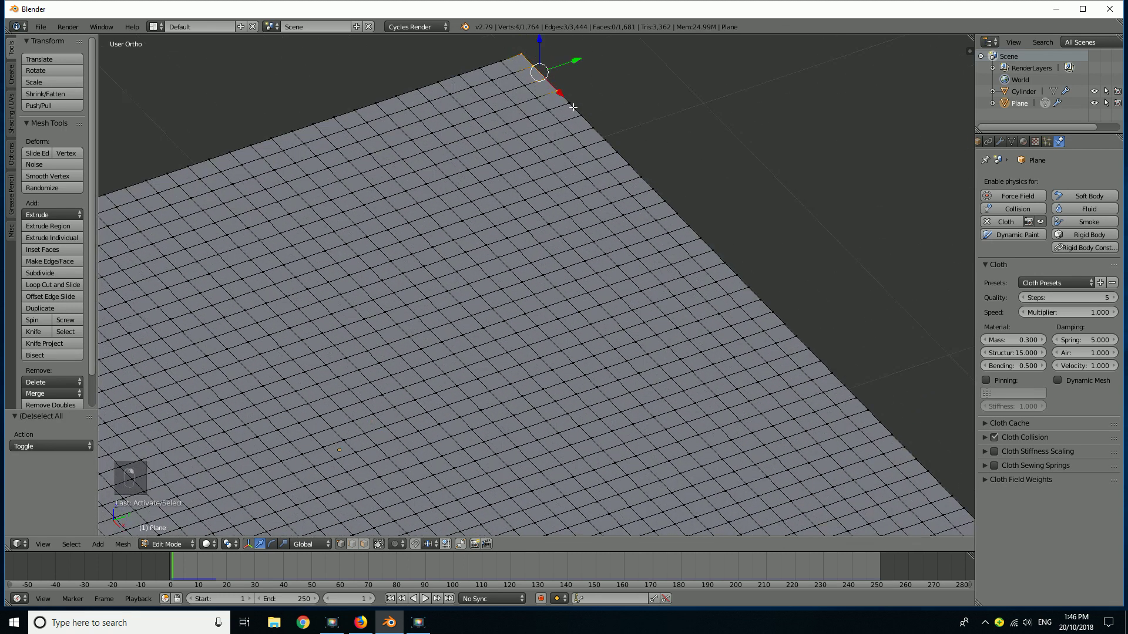
{"action": "right_click", "coordinate": [572, 108], "text": "shift"}
{"action": "right_click", "coordinate": [578, 116], "text": "shift"}
{"action": "scroll", "coordinate": [652, 189], "scroll_direction": "down", "scroll_amount": 6}
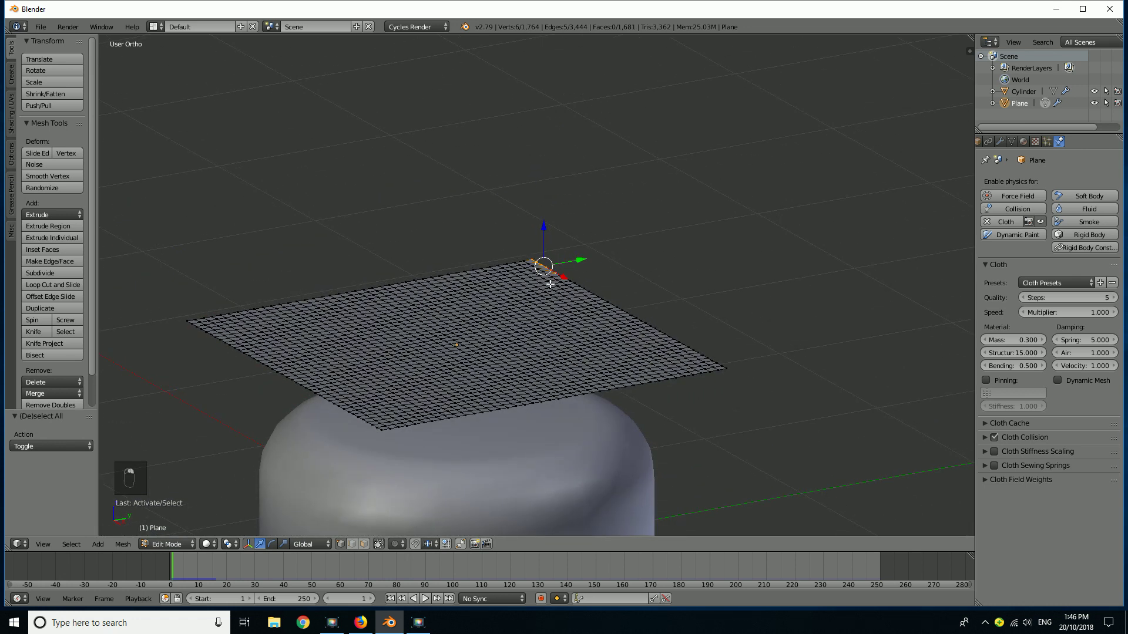
{"action": "scroll", "coordinate": [550, 285], "scroll_direction": "up", "scroll_amount": 3}
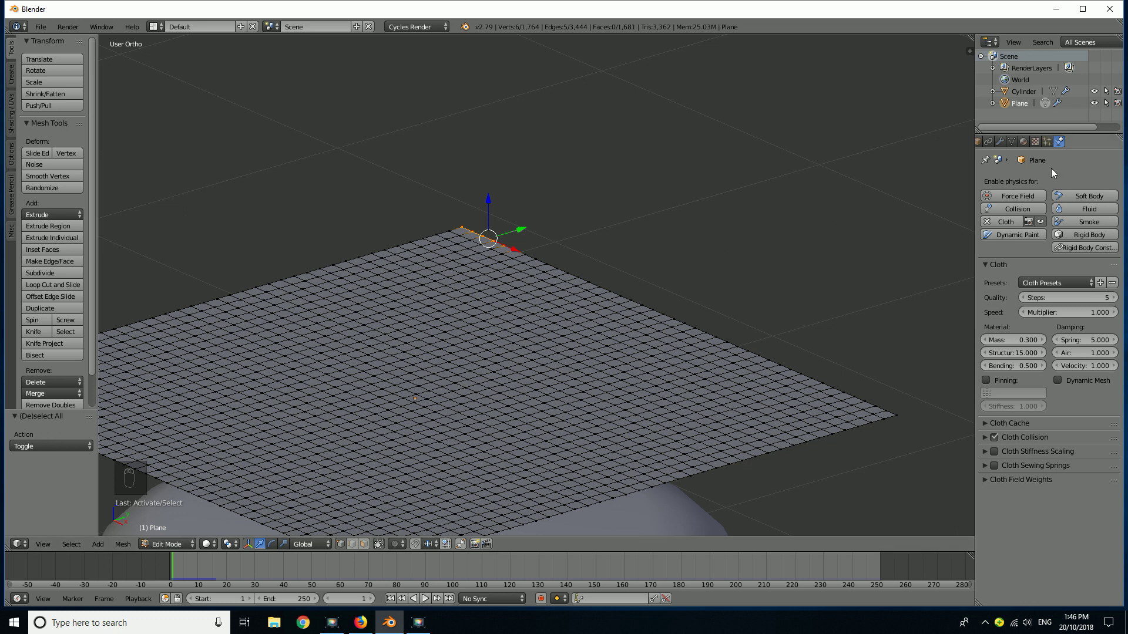
Step: Create vertex group Group, assign the six corner vertices, and verify by reselecting them
{"action": "left_click", "coordinate": [1011, 144]}
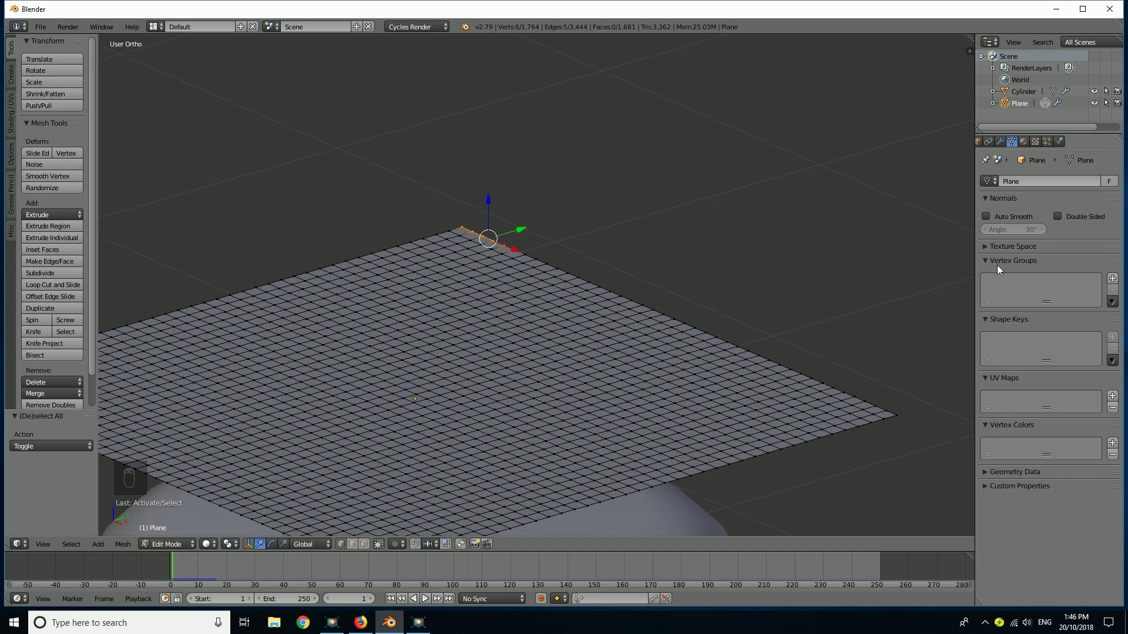
{"action": "left_click", "coordinate": [1112, 279]}
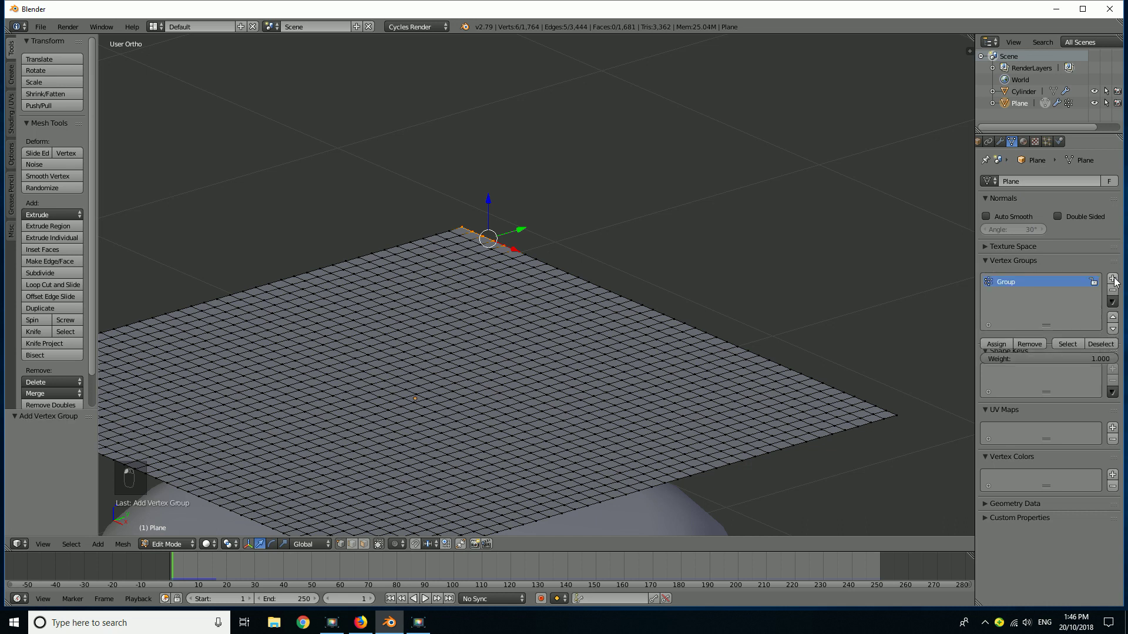
{"action": "left_click", "coordinate": [999, 344]}
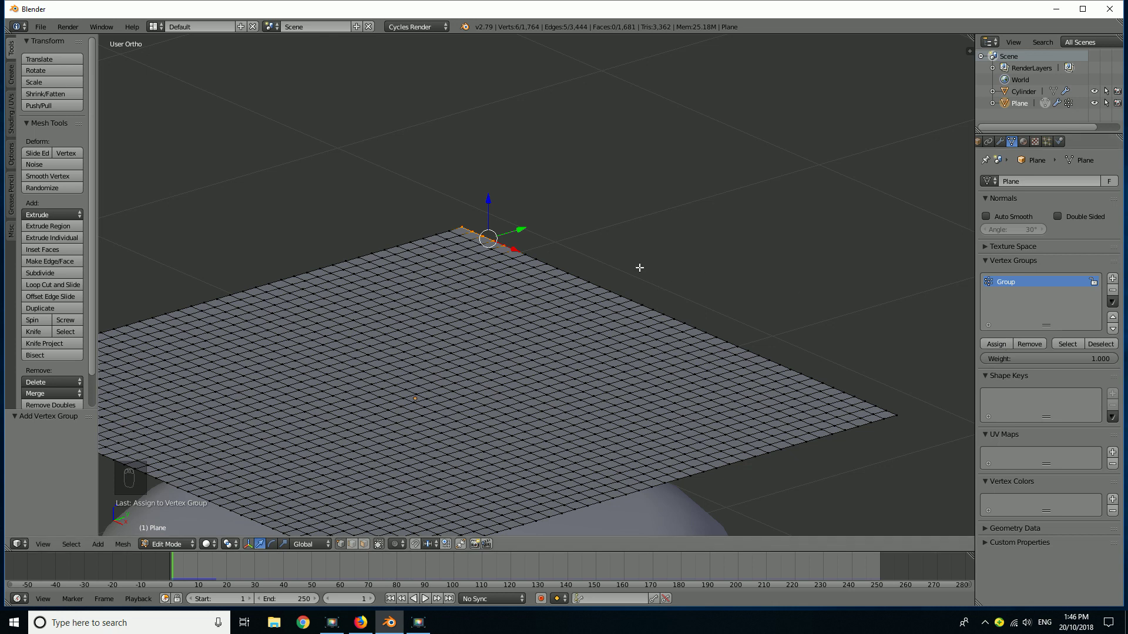
{"action": "key", "text": "a"}
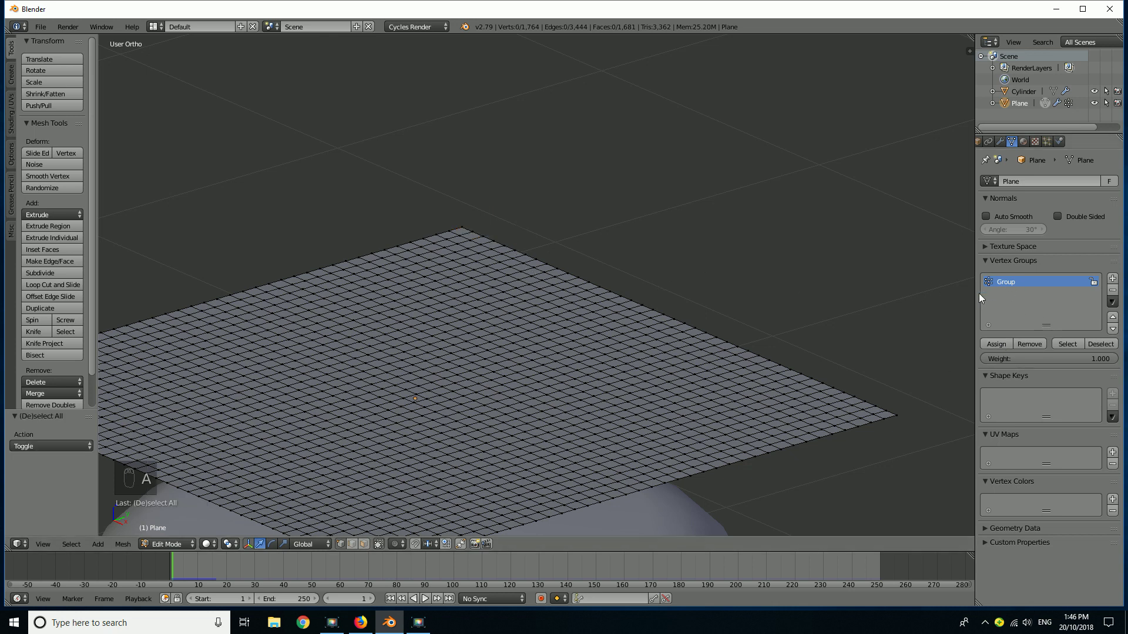
{"action": "left_click", "coordinate": [1067, 344]}
{"action": "middle_click_drag", "start_coordinate": [934, 329], "coordinate": [269, 181]}
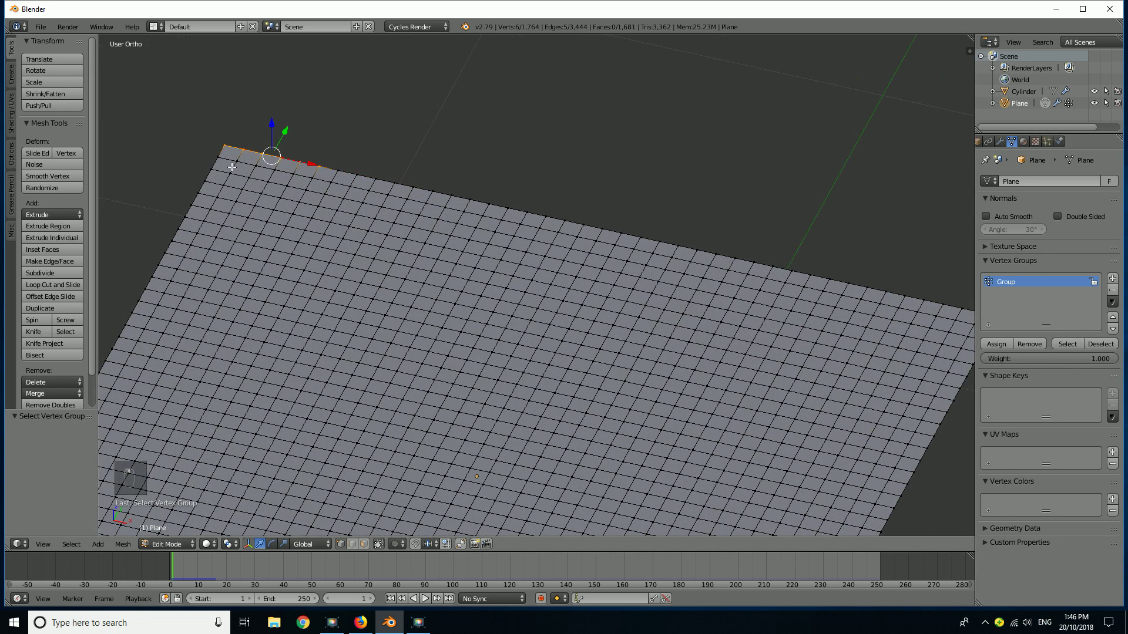
{"action": "key", "text": "z"}
{"action": "mouse_move", "coordinate": [396, 270]}
{"action": "middle_mouse_down"}
{"action": "mouse_move", "coordinate": [415, 340]}
{"action": "mouse_move", "coordinate": [399, 314]}
{"action": "mouse_move", "coordinate": [506, 292]}
{"action": "middle_mouse_up"}
Step: Enable cloth pinning on the plane with Group as the pin vertex group
{"action": "key", "text": "Tab"}
{"action": "scroll", "coordinate": [410, 327], "scroll_direction": "down", "scroll_amount": 3}
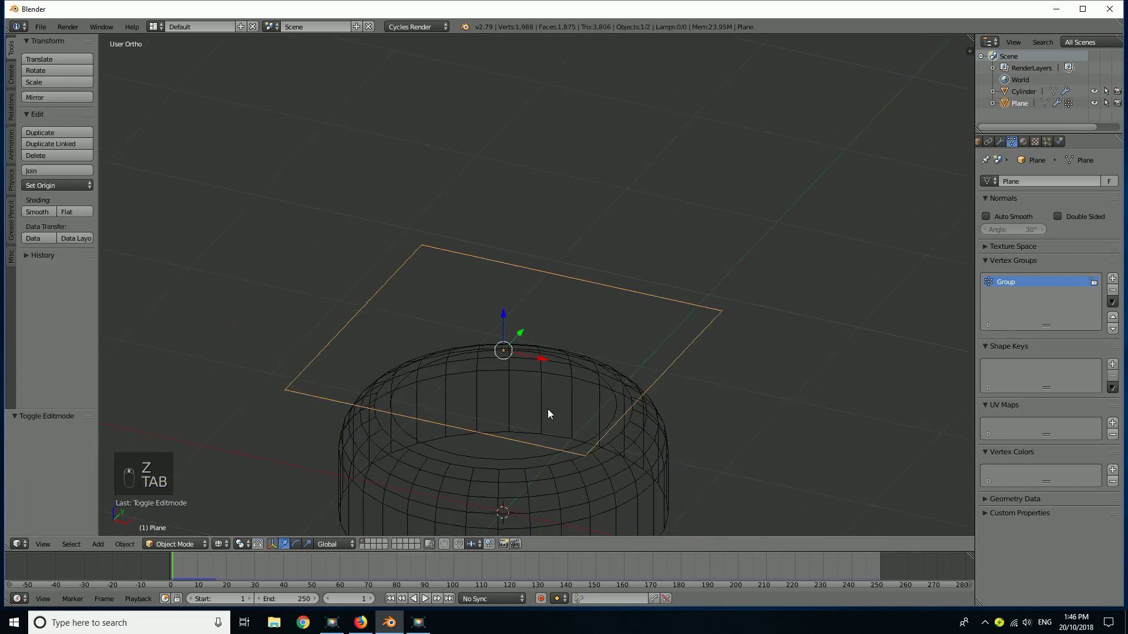
{"action": "middle_click_drag", "start_coordinate": [548, 408], "coordinate": [527, 327], "text": "shift"}
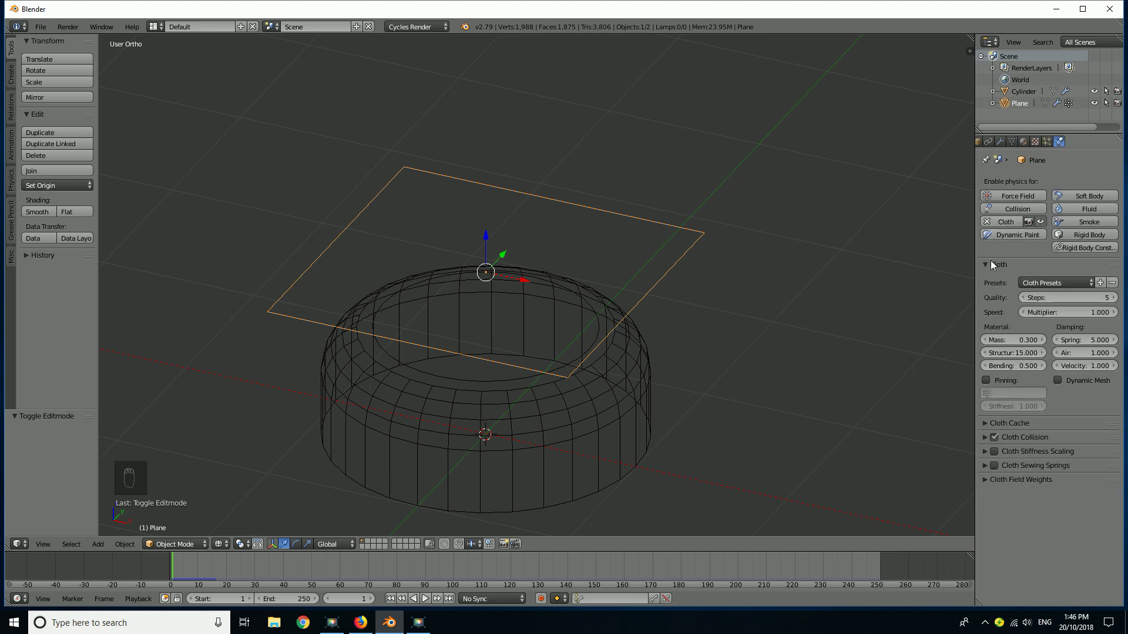
{"action": "left_click", "coordinate": [986, 382]}
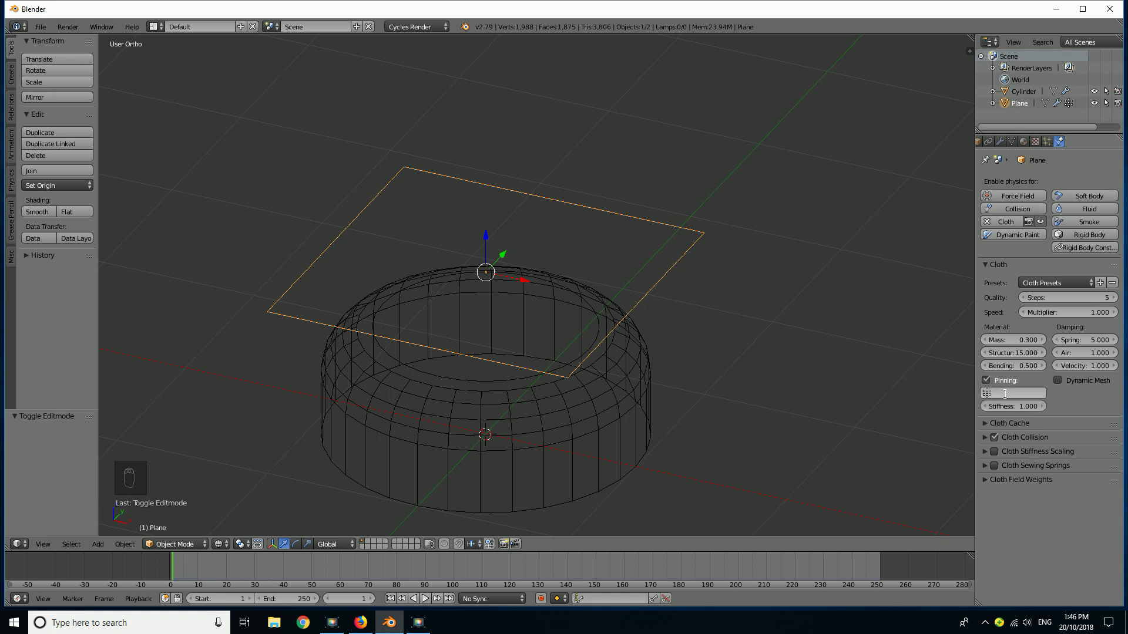
{"action": "left_click", "coordinate": [1004, 394]}
{"action": "left_click", "coordinate": [1028, 410]}
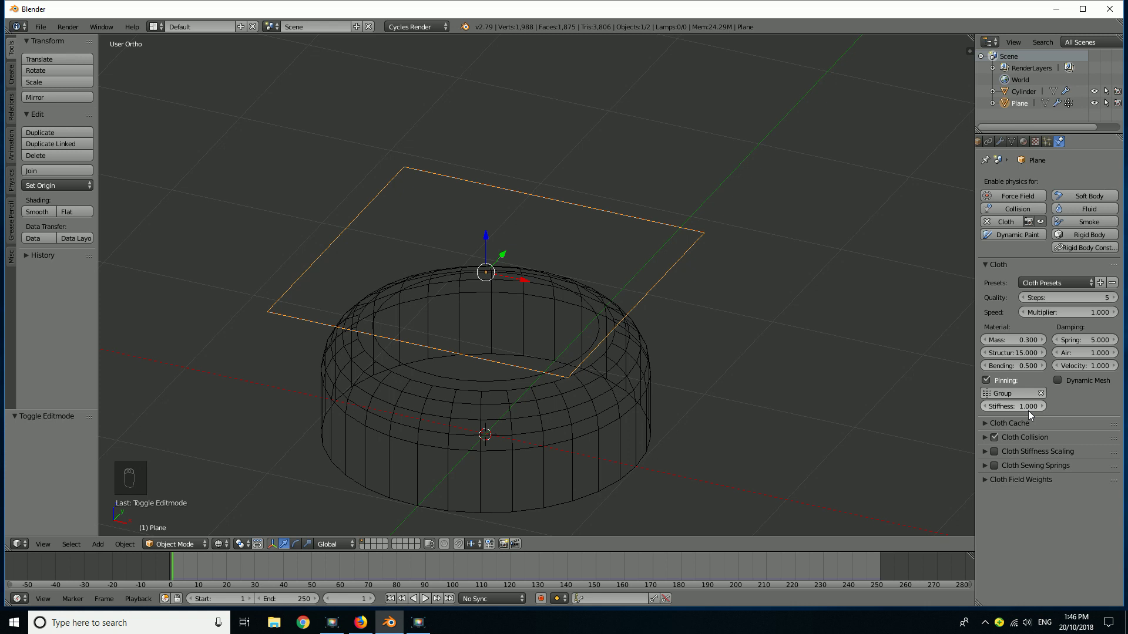
{"action": "middle_click_drag", "start_coordinate": [556, 277], "coordinate": [426, 245]}
{"action": "key", "text": "z"}
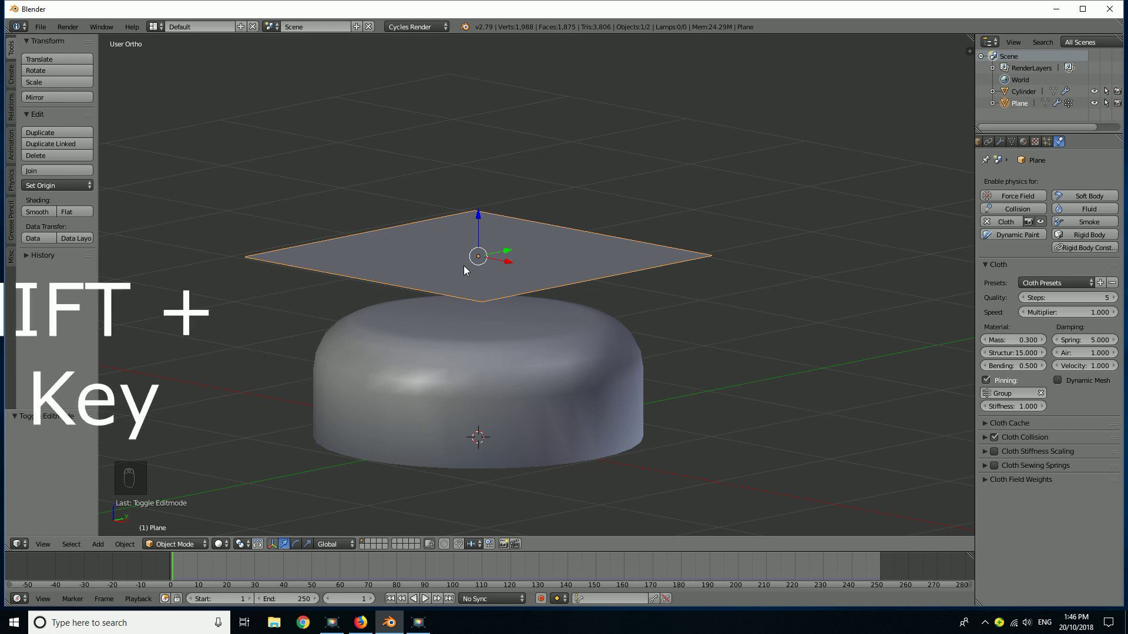
Step: Rewind to frame 1 and play the cloth simulation, watching the plane fall onto the cylinder
{"action": "key", "text": "shift+Left"}
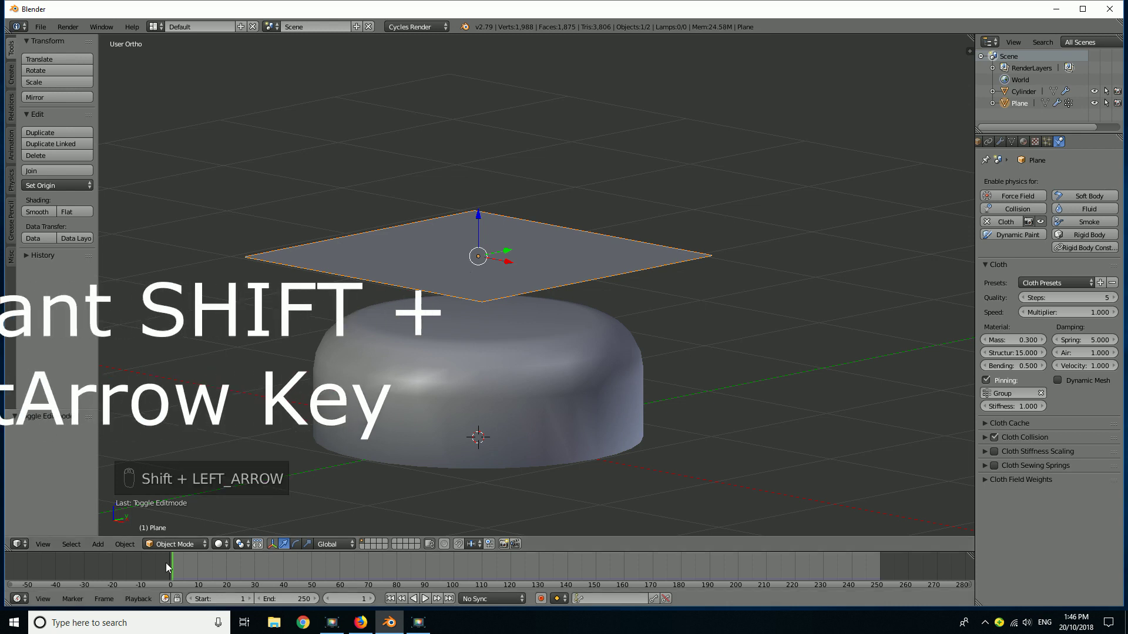
{"action": "middle_click_drag", "start_coordinate": [488, 294], "coordinate": [510, 295]}
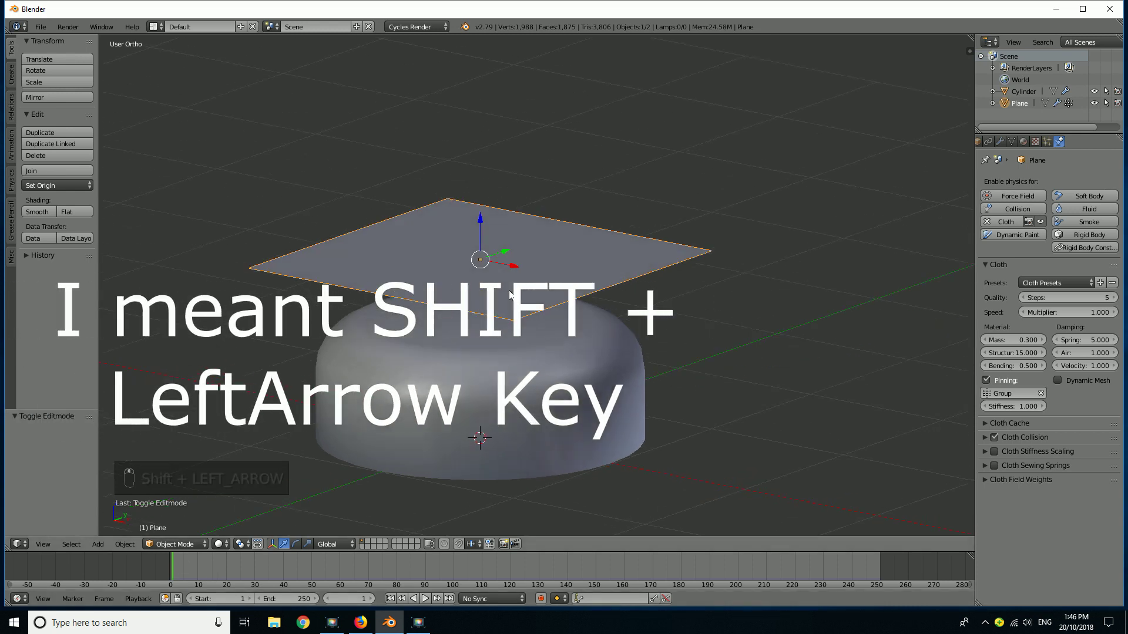
{"action": "key", "text": "alt+a"}
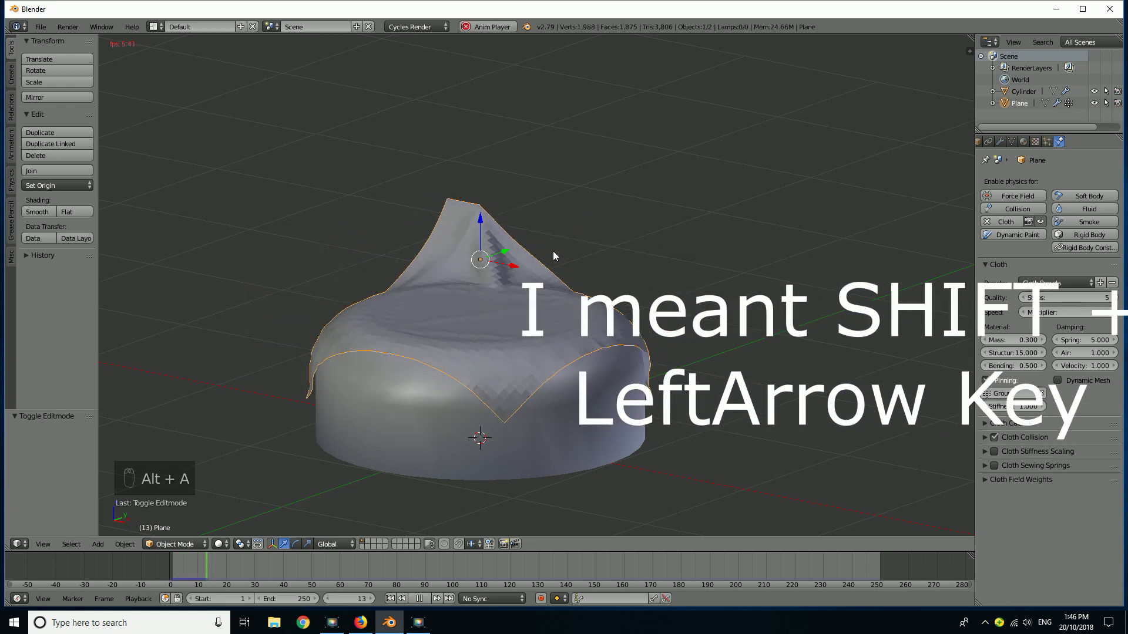
{"action": "middle_click_drag", "start_coordinate": [552, 252], "coordinate": [538, 230]}
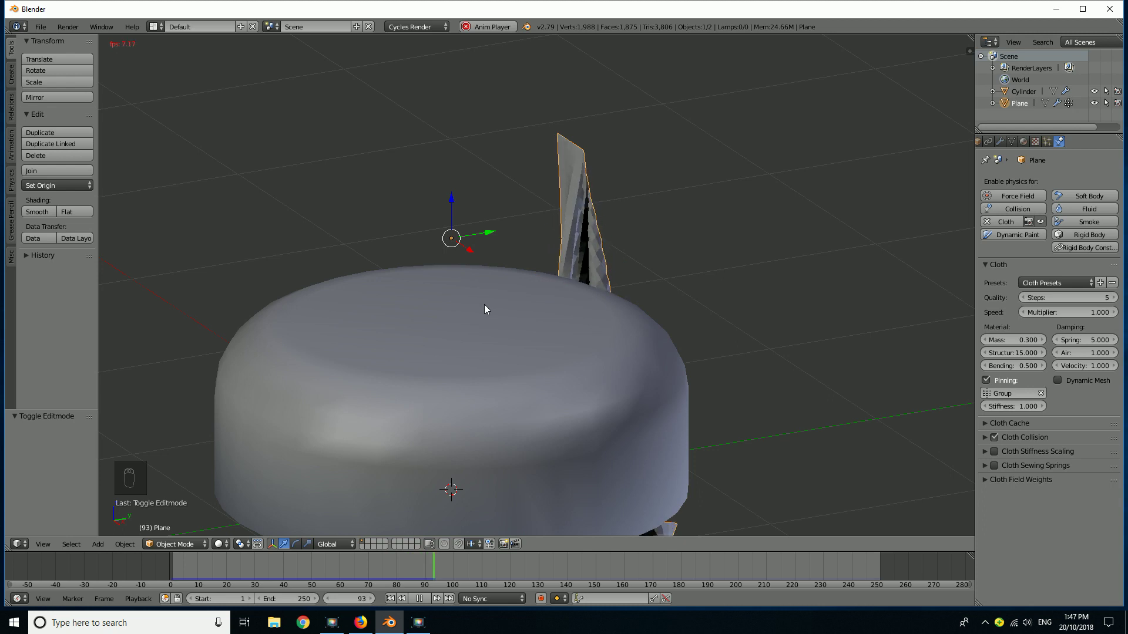
Step: Stop playback at frame 106 and examine the cloth hanging from its pinned corner
{"action": "key", "text": "alt+a"}
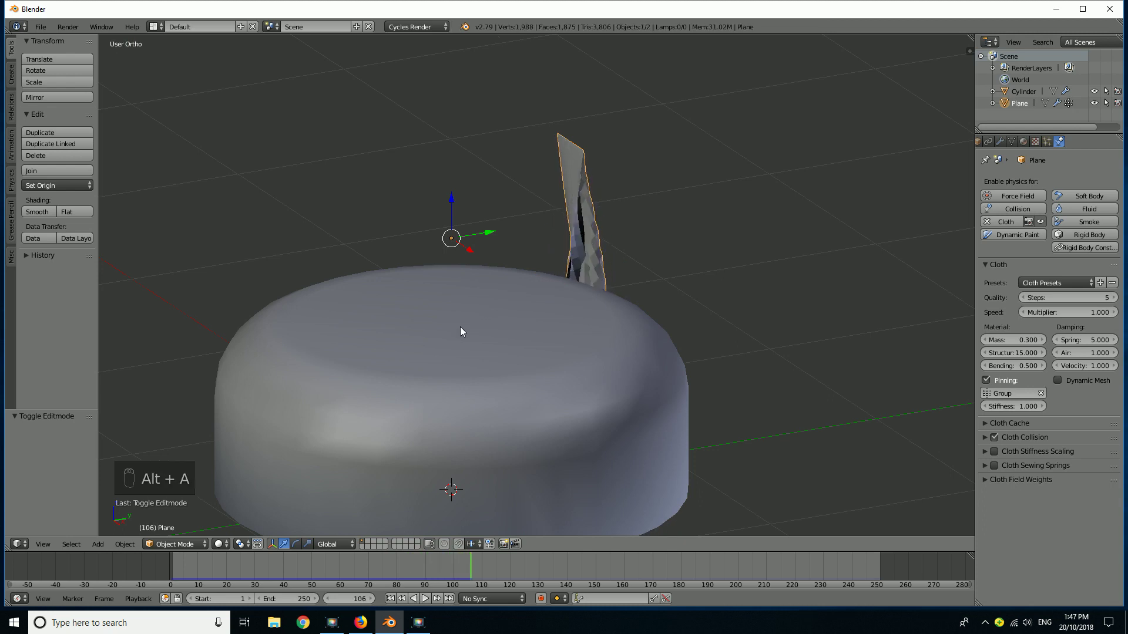
{"action": "middle_click_drag", "start_coordinate": [460, 329], "coordinate": [577, 336]}
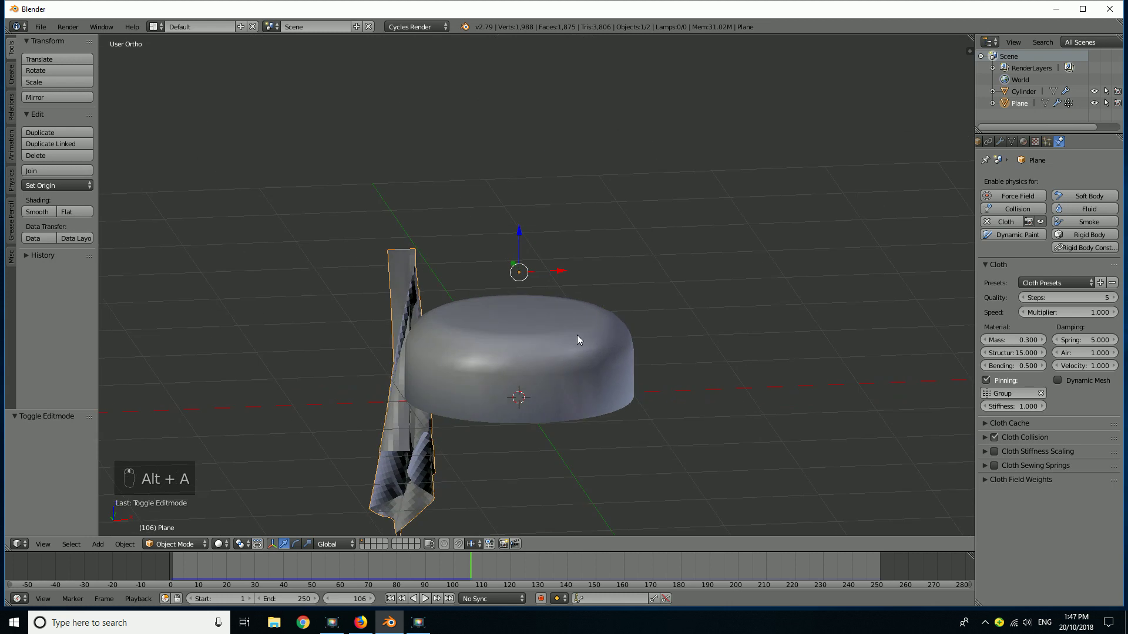
{"action": "scroll", "coordinate": [577, 335], "scroll_direction": "up", "scroll_amount": 2}
{"action": "middle_click_drag", "start_coordinate": [485, 372], "coordinate": [545, 278], "text": "shift"}
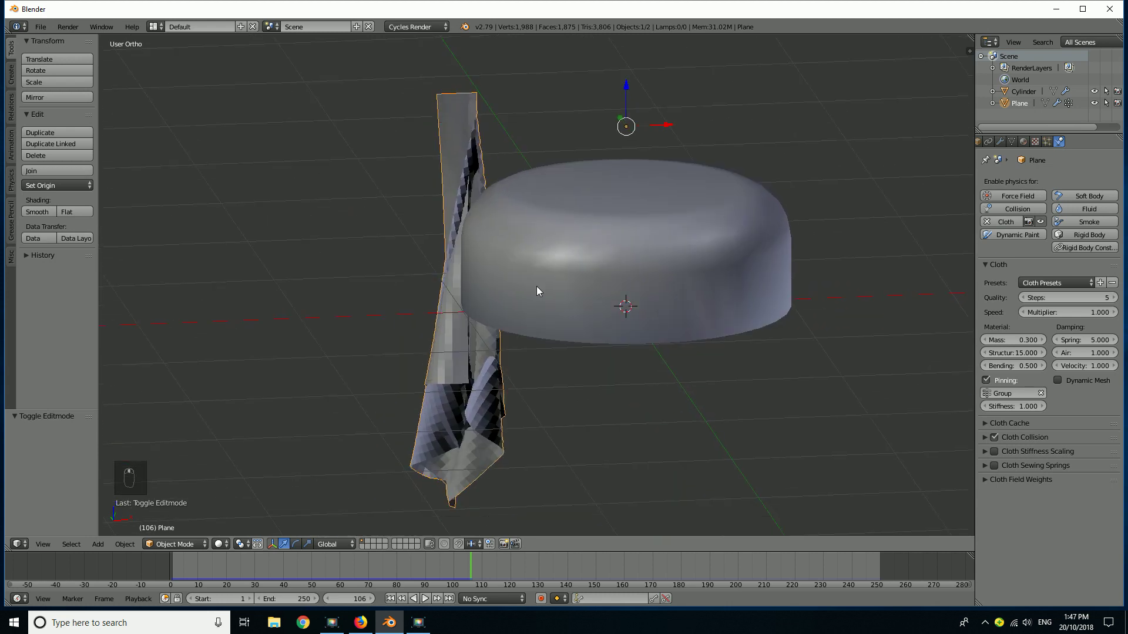